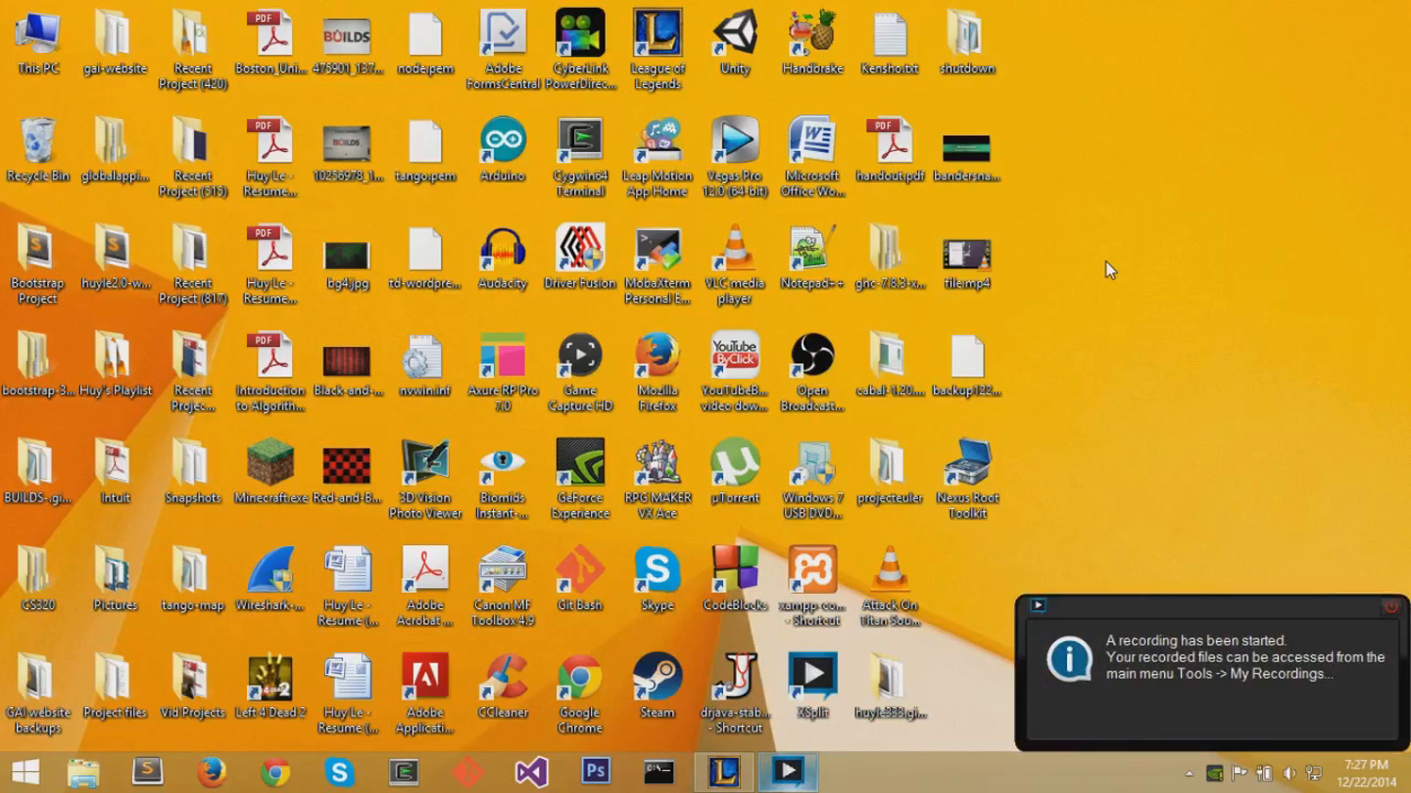
Step: Launch Vegas Pro 12.0 in a smaller window and drag desktop file.mp4 onto its timeline
double_click(721, 148)
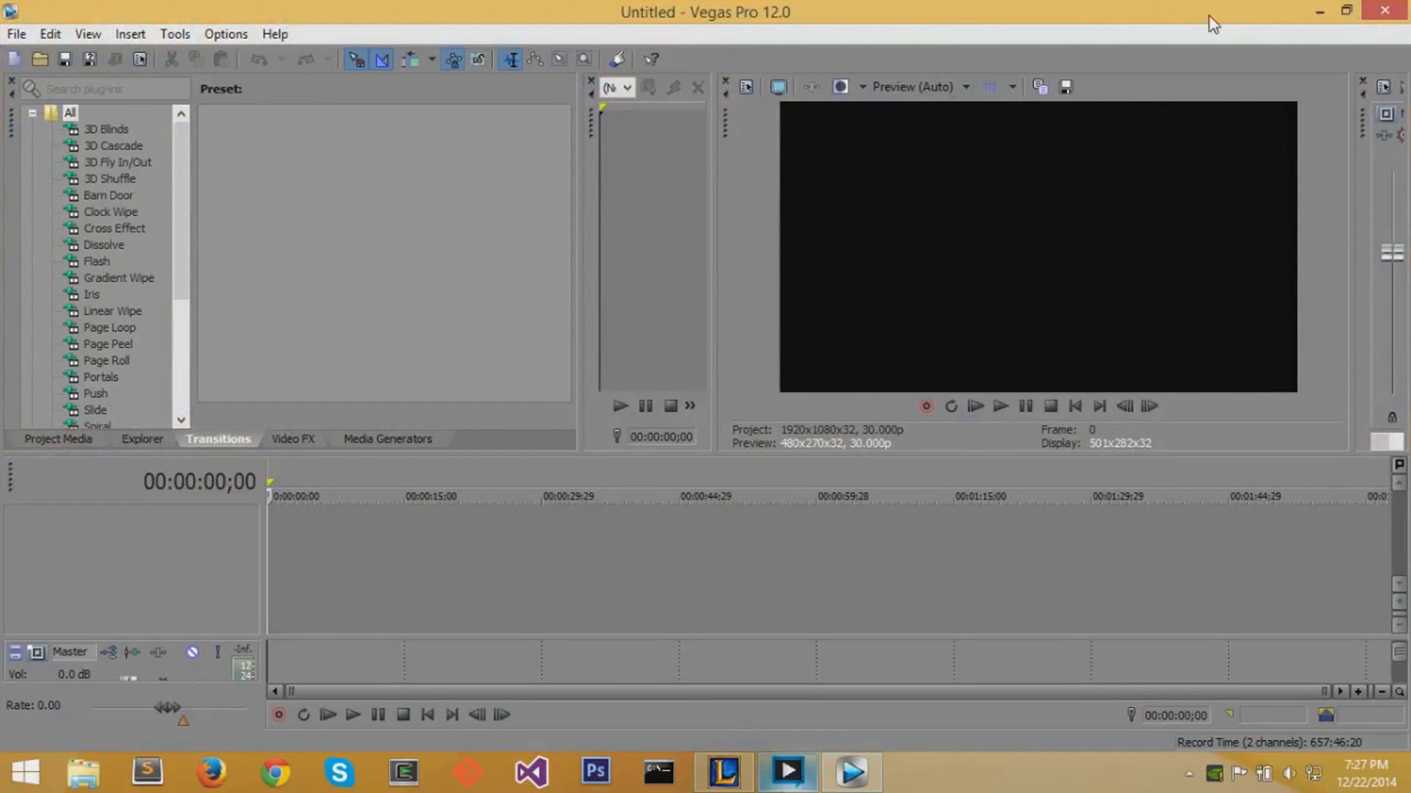
click(1345, 11)
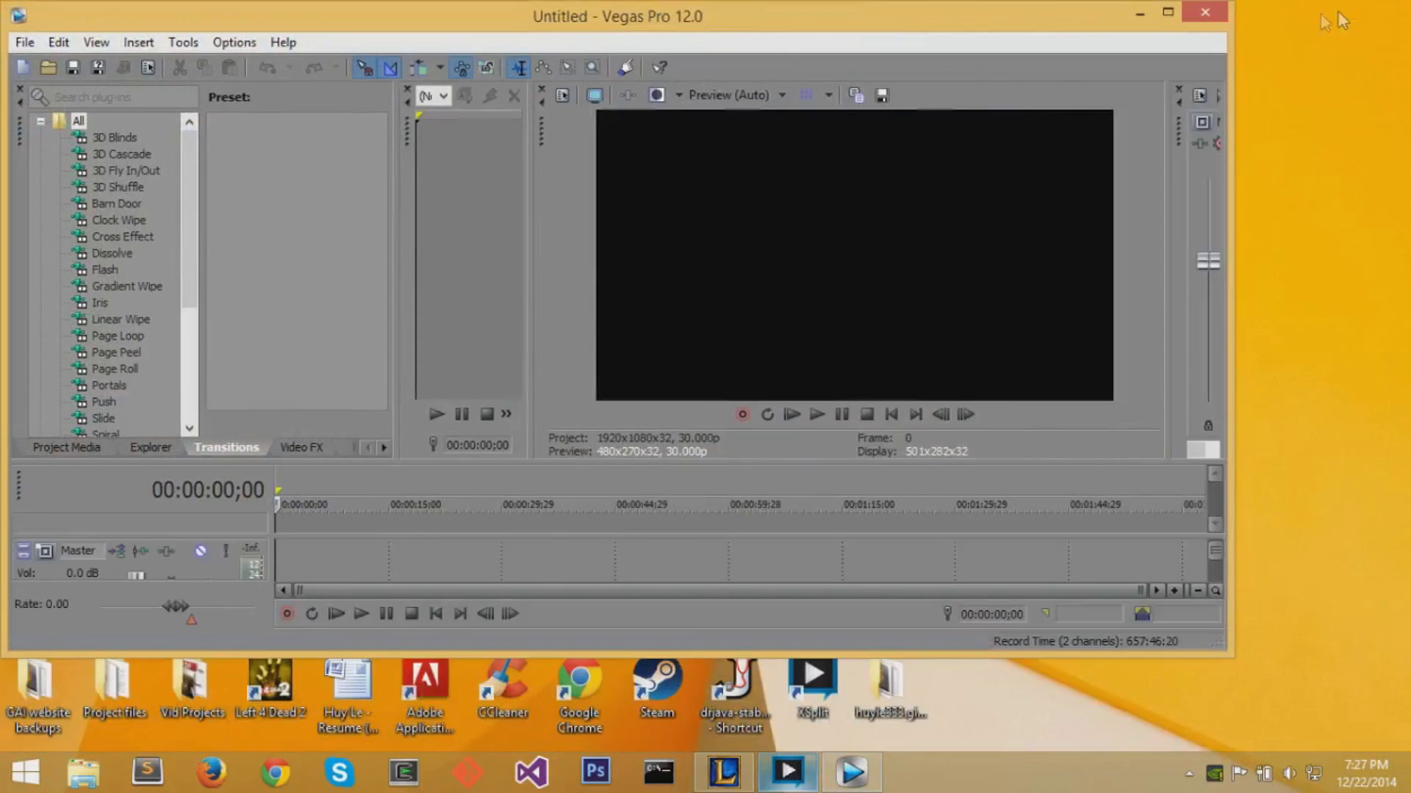
drag(761, 28, 524, 72)
drag(742, 72, 682, 57)
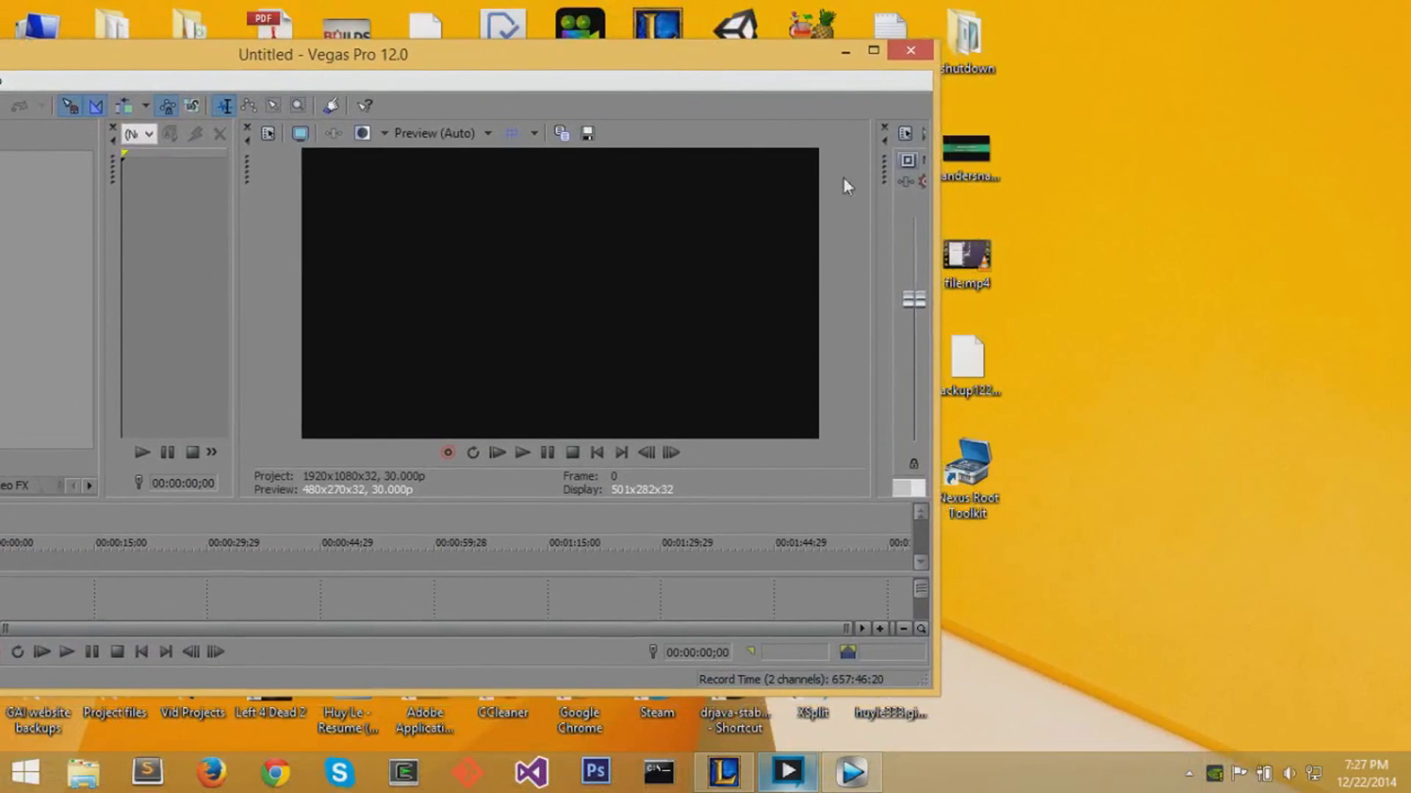
click(981, 257)
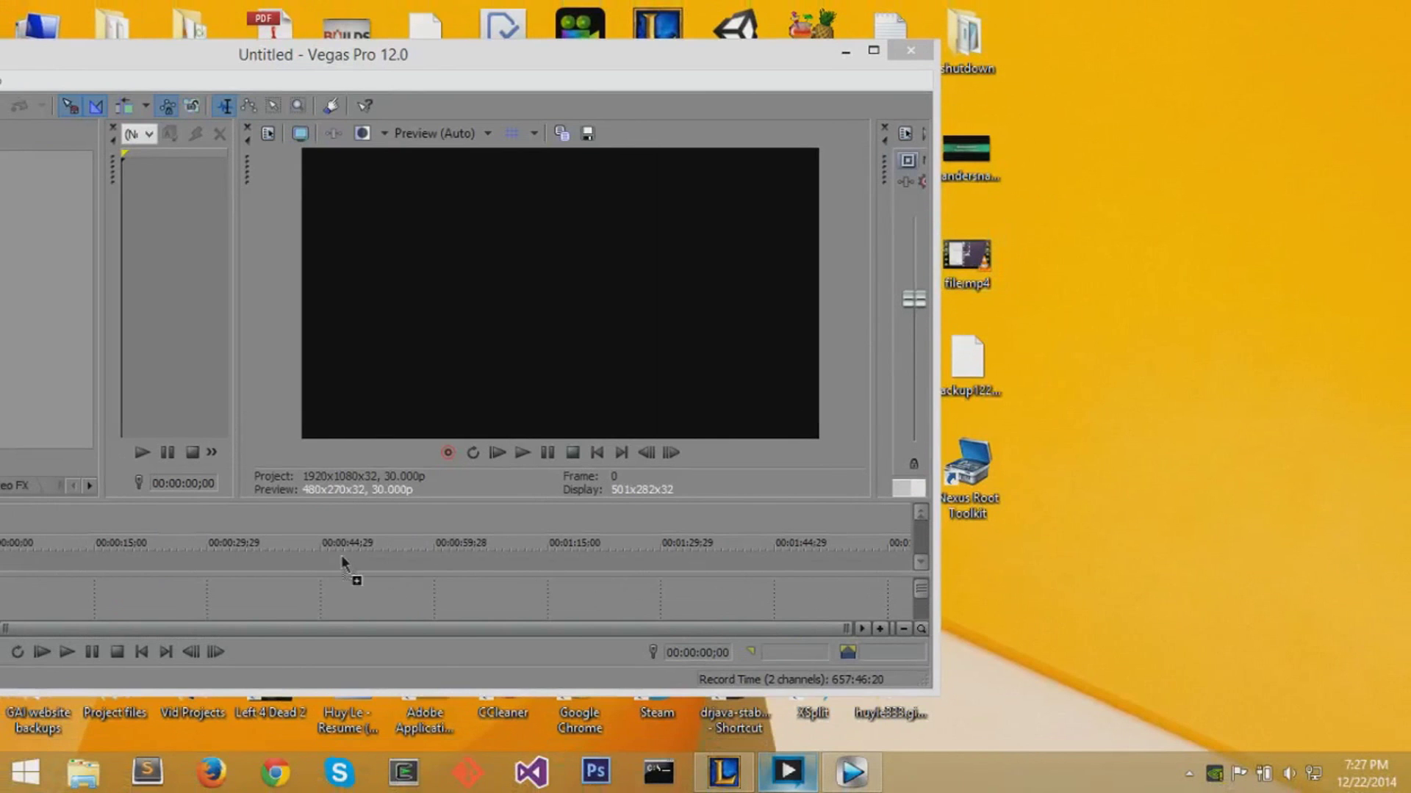
drag(342, 565, 334, 563)
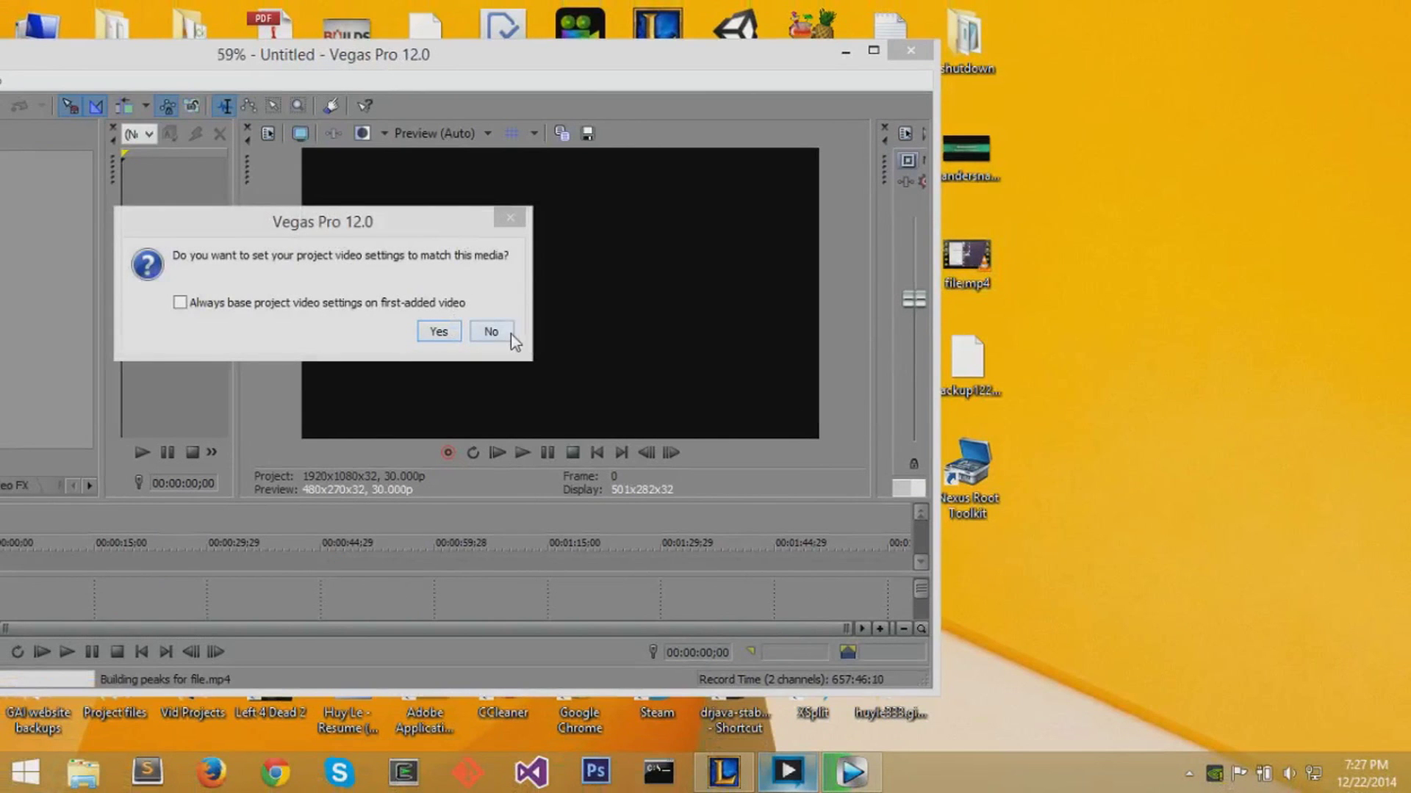
Step: Keep the current project video settings and maximize the Vegas Pro window
click(491, 331)
drag(558, 54, 894, 40)
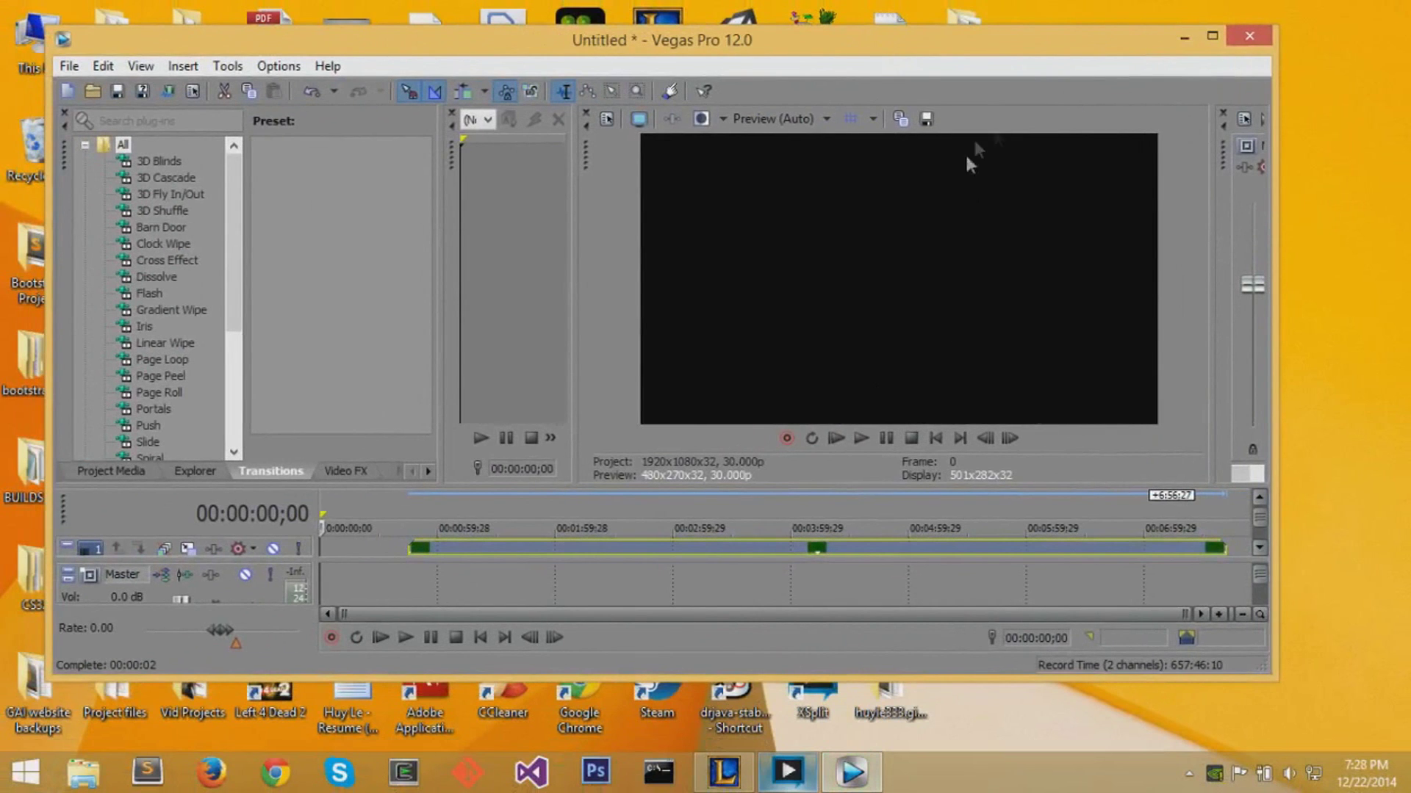
click(1212, 35)
Step: Move file.mp4 to the start of the timeline and place the playhead on the ruler
drag(588, 552, 412, 547)
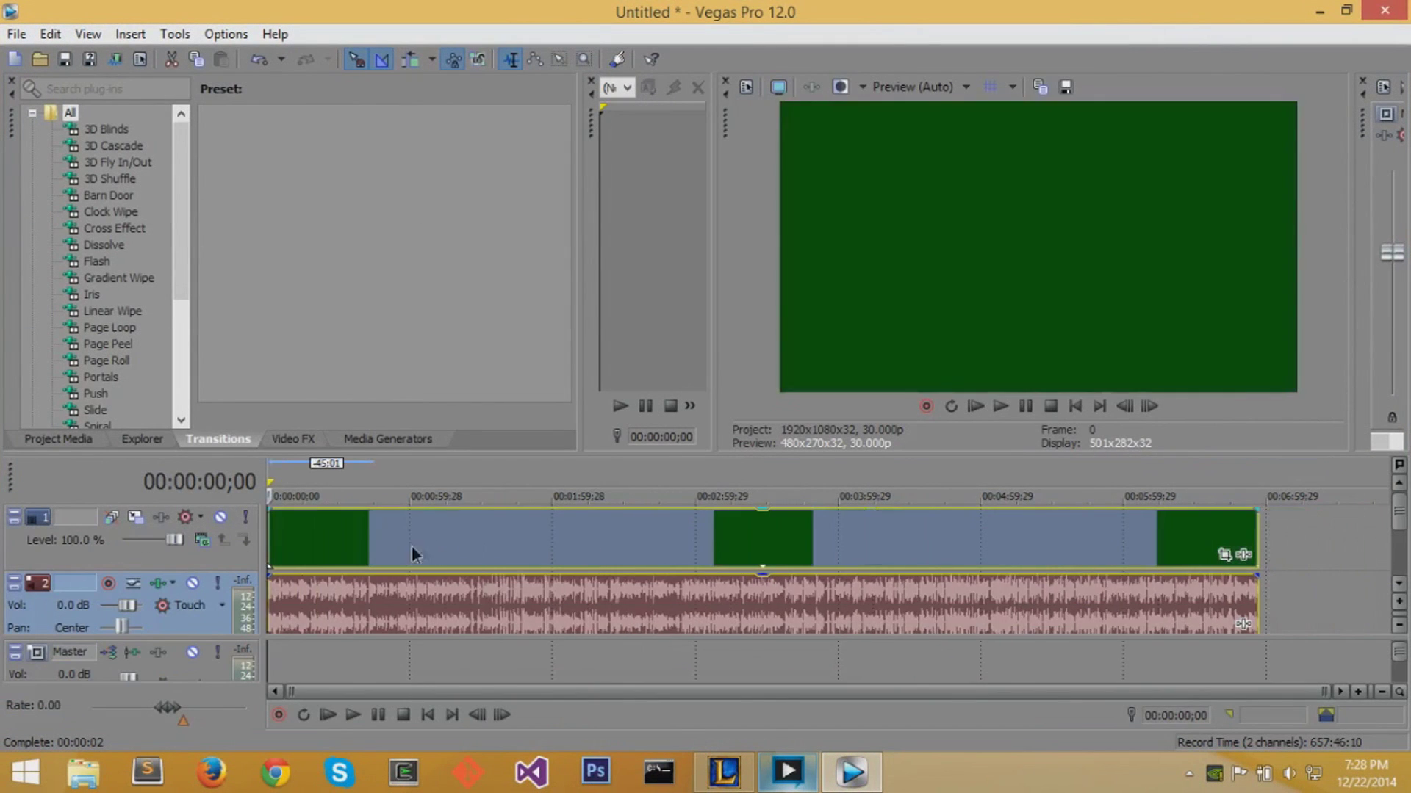
click(336, 543)
click(444, 540)
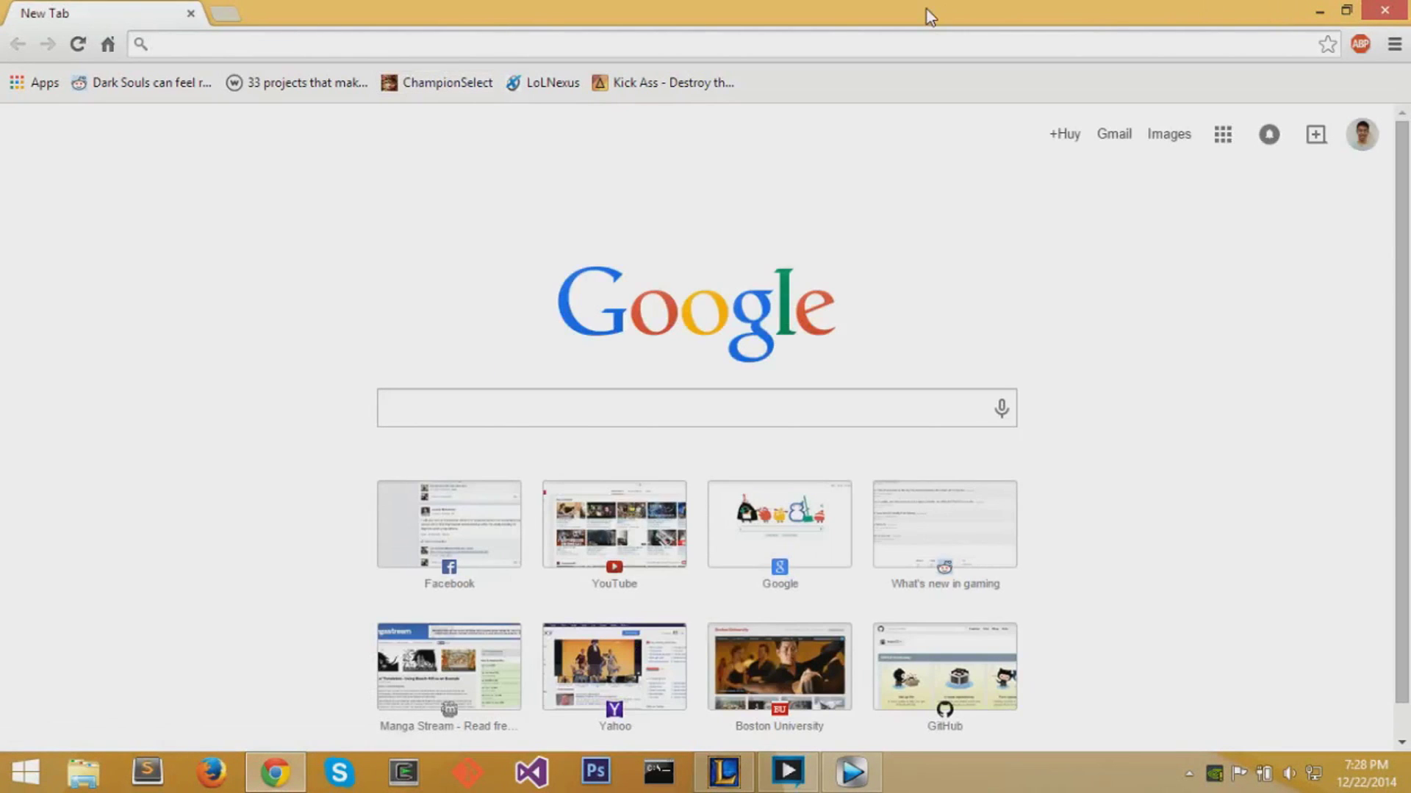
Step: Search Google for 'quicktime player' and go to Apple's QuickTime page
text(quicktime player)
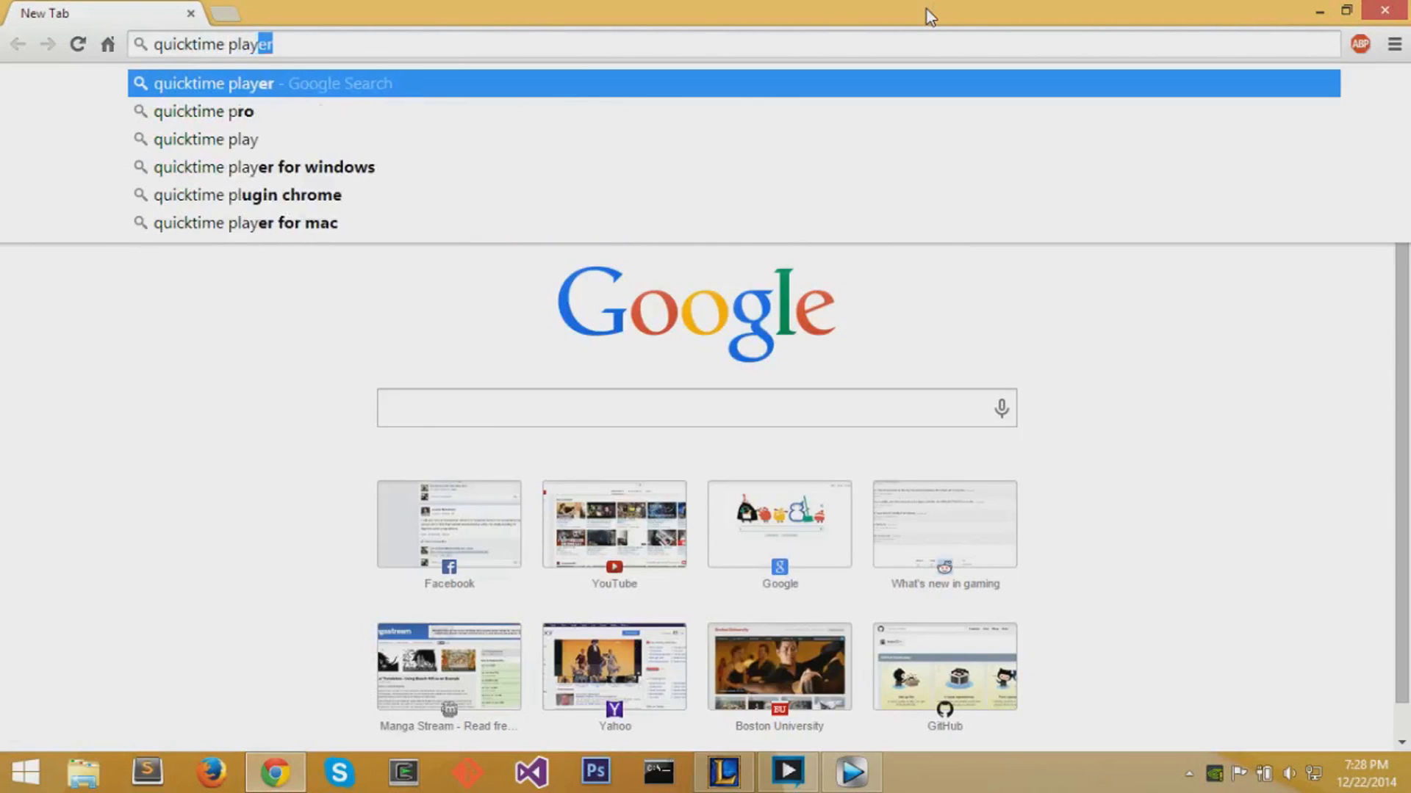
key(Return)
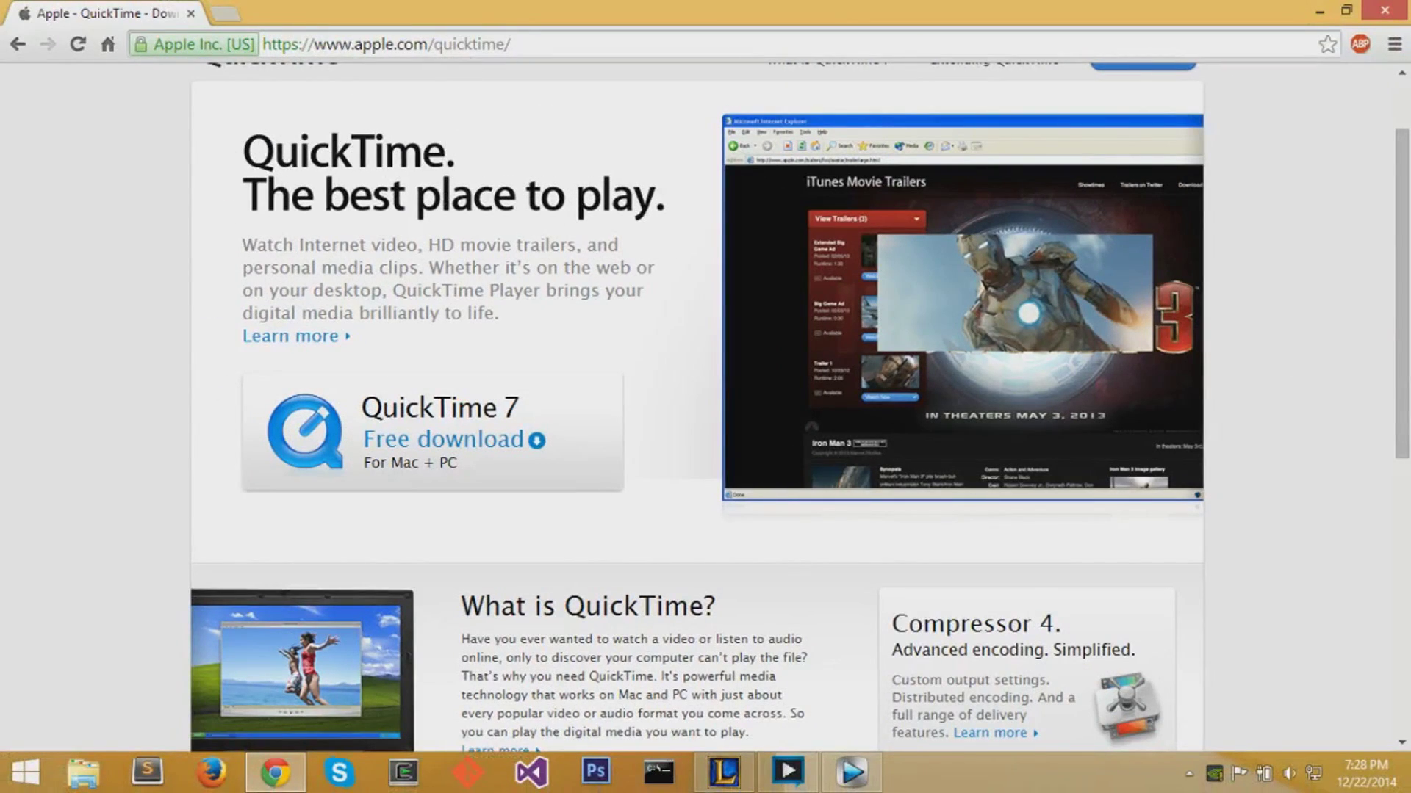
click(303, 48)
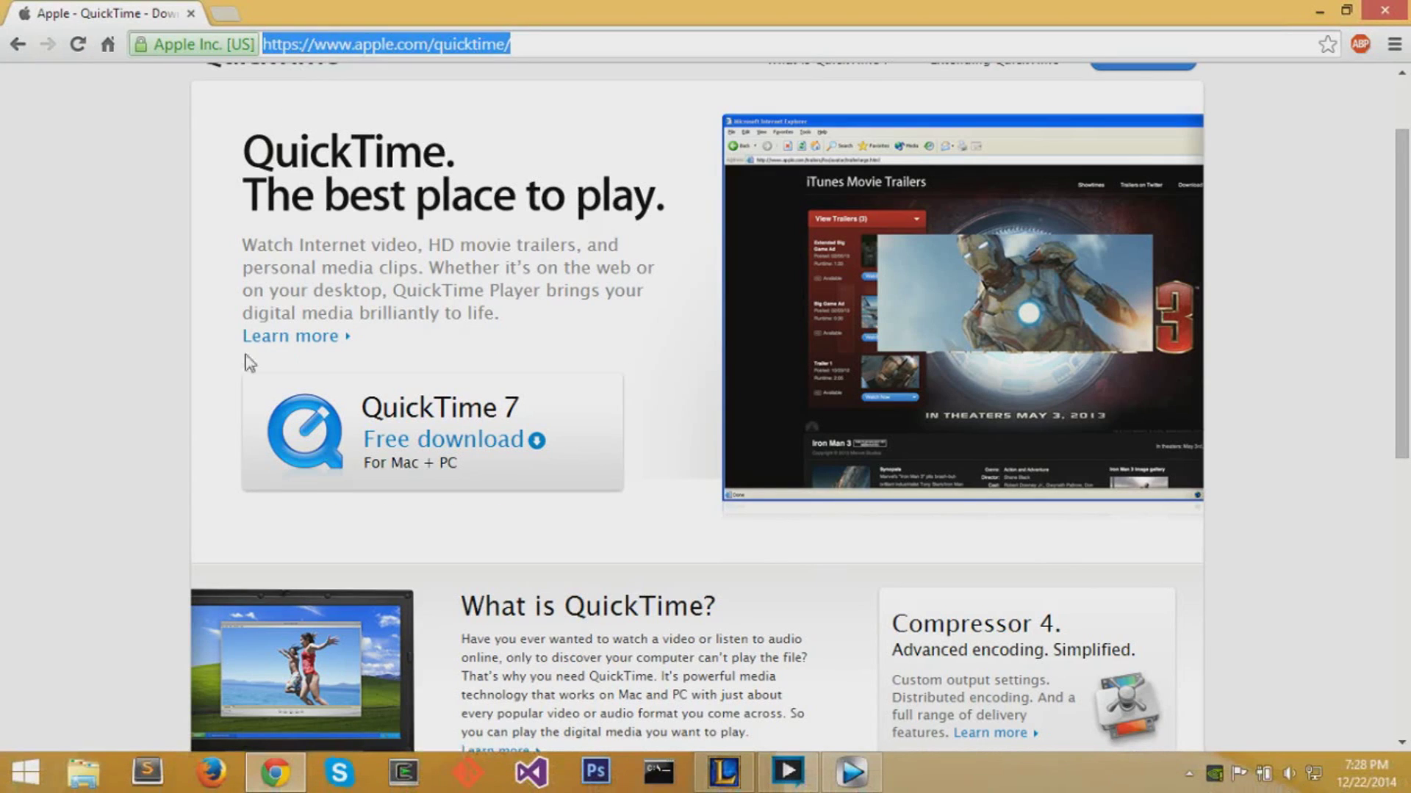
Step: Download the QuickTime 7 installer and save QuickTimeInstaller.exe to the Desktop
click(412, 443)
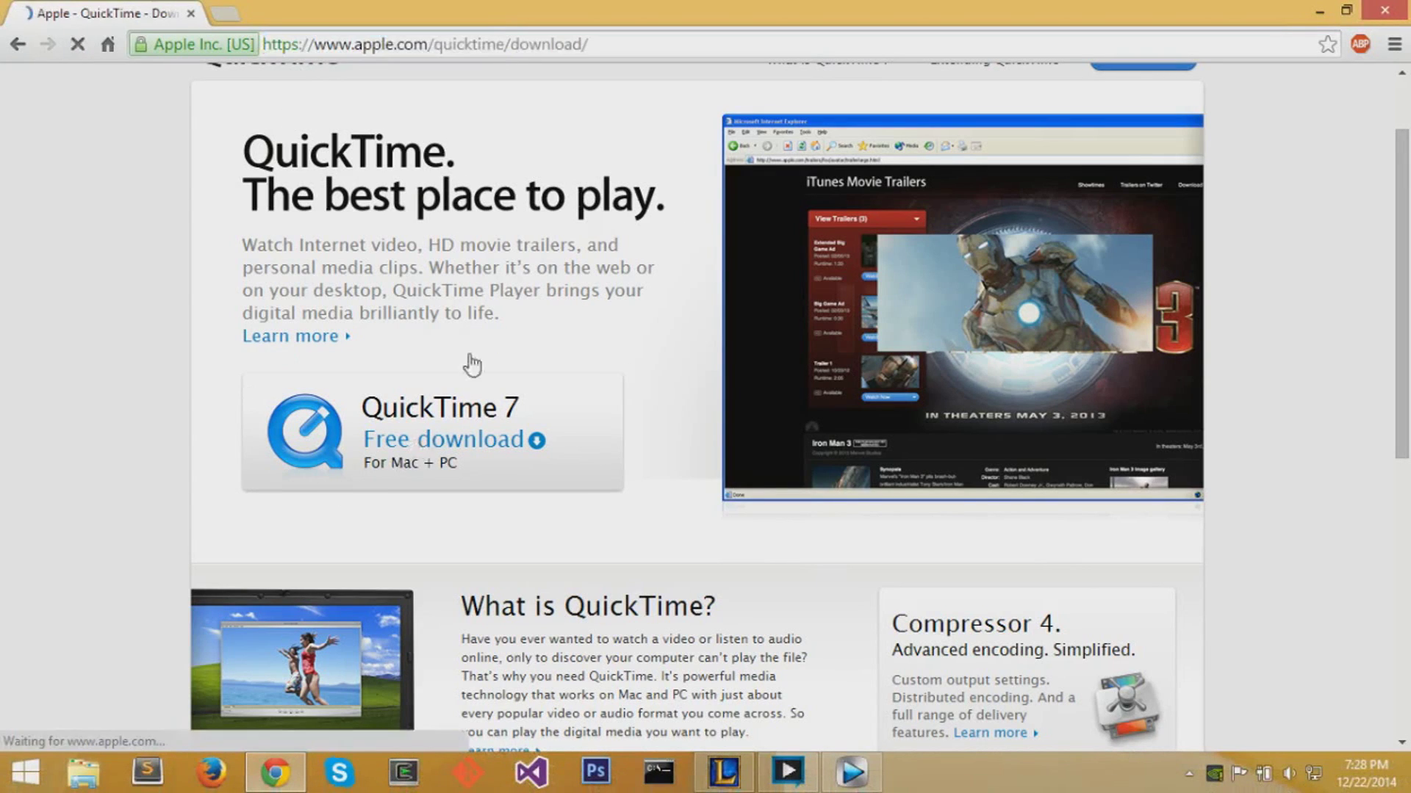
scroll(580, 338, down, 3)
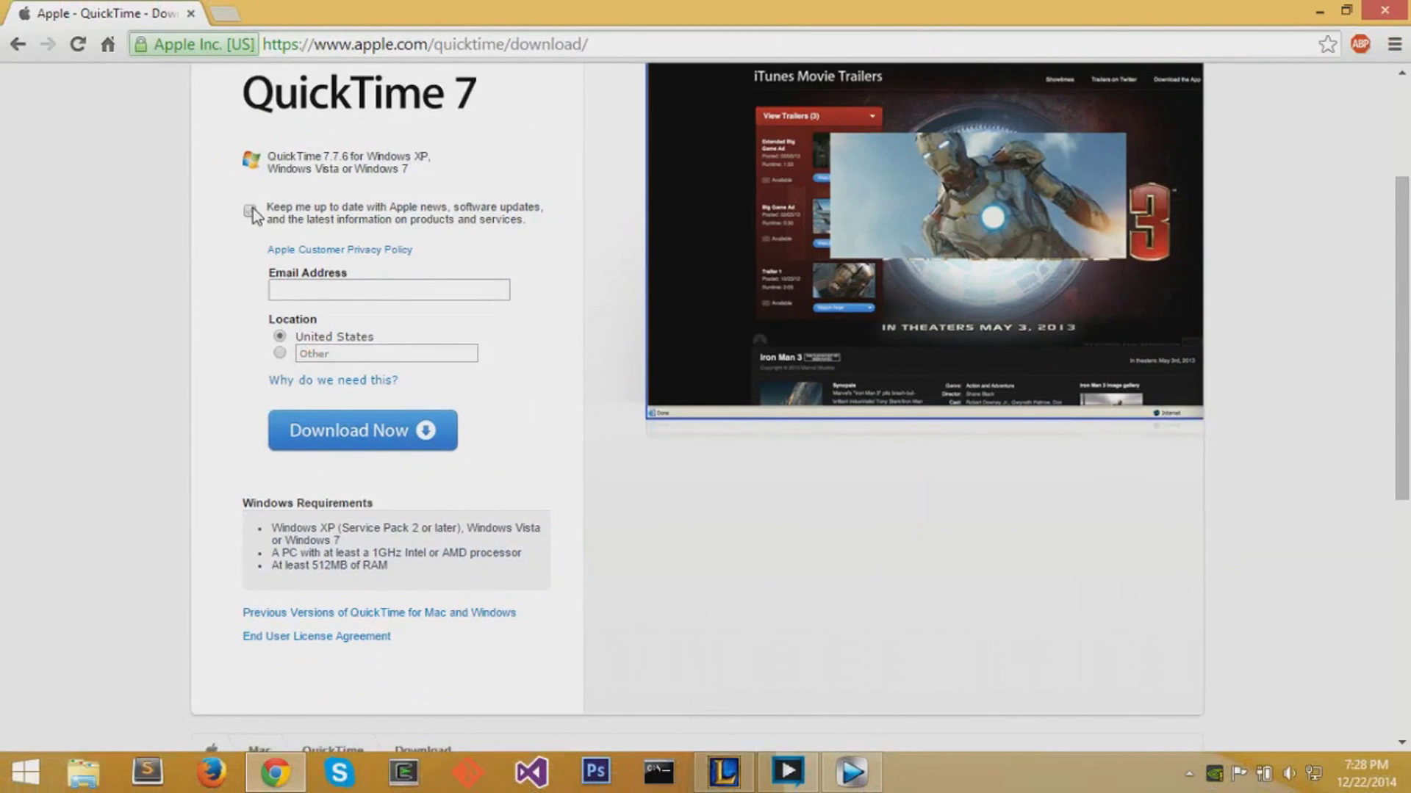
click(370, 432)
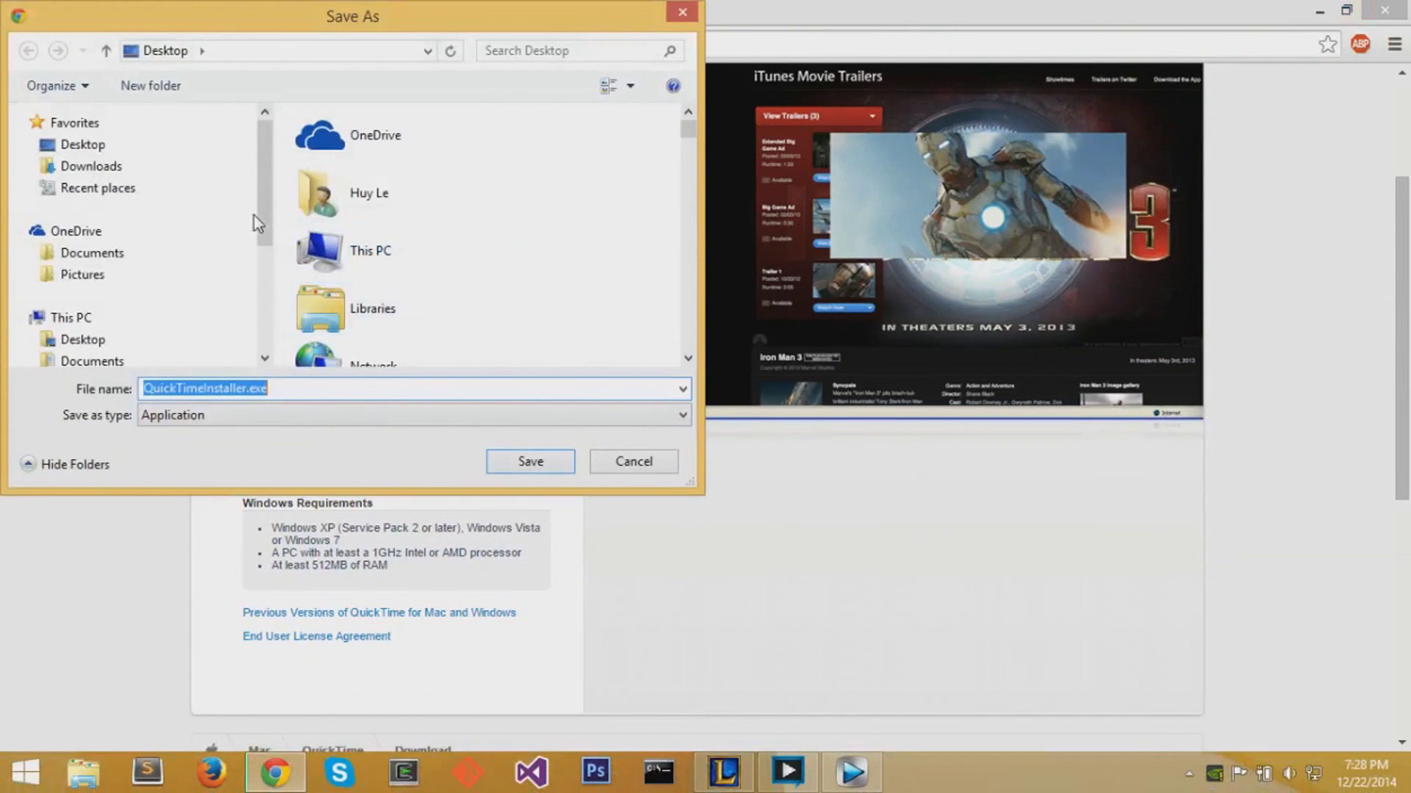
click(139, 145)
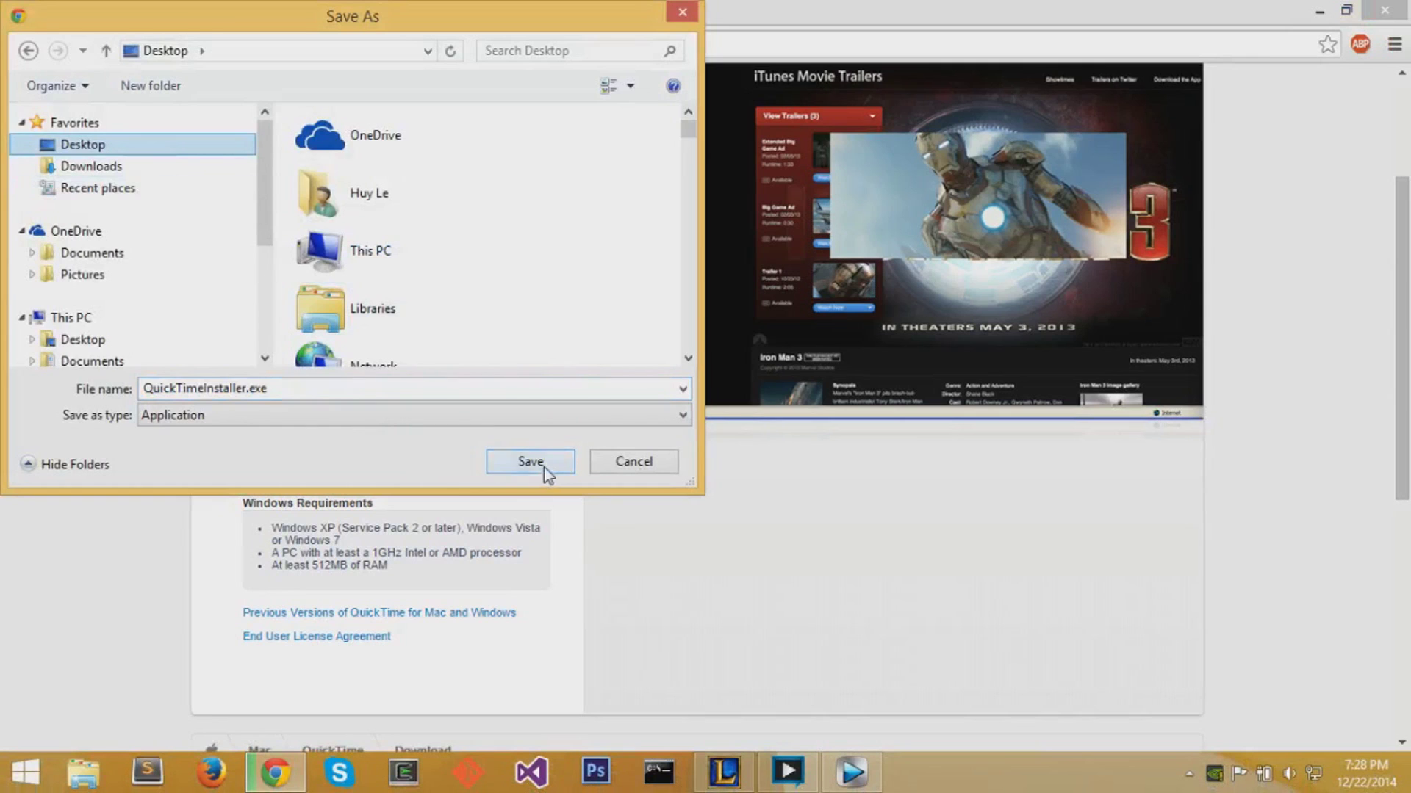
click(531, 462)
Step: Let the 40.1 MB QuickTimeInstaller.exe download finish while reading the install steps, then run it
click(786, 785)
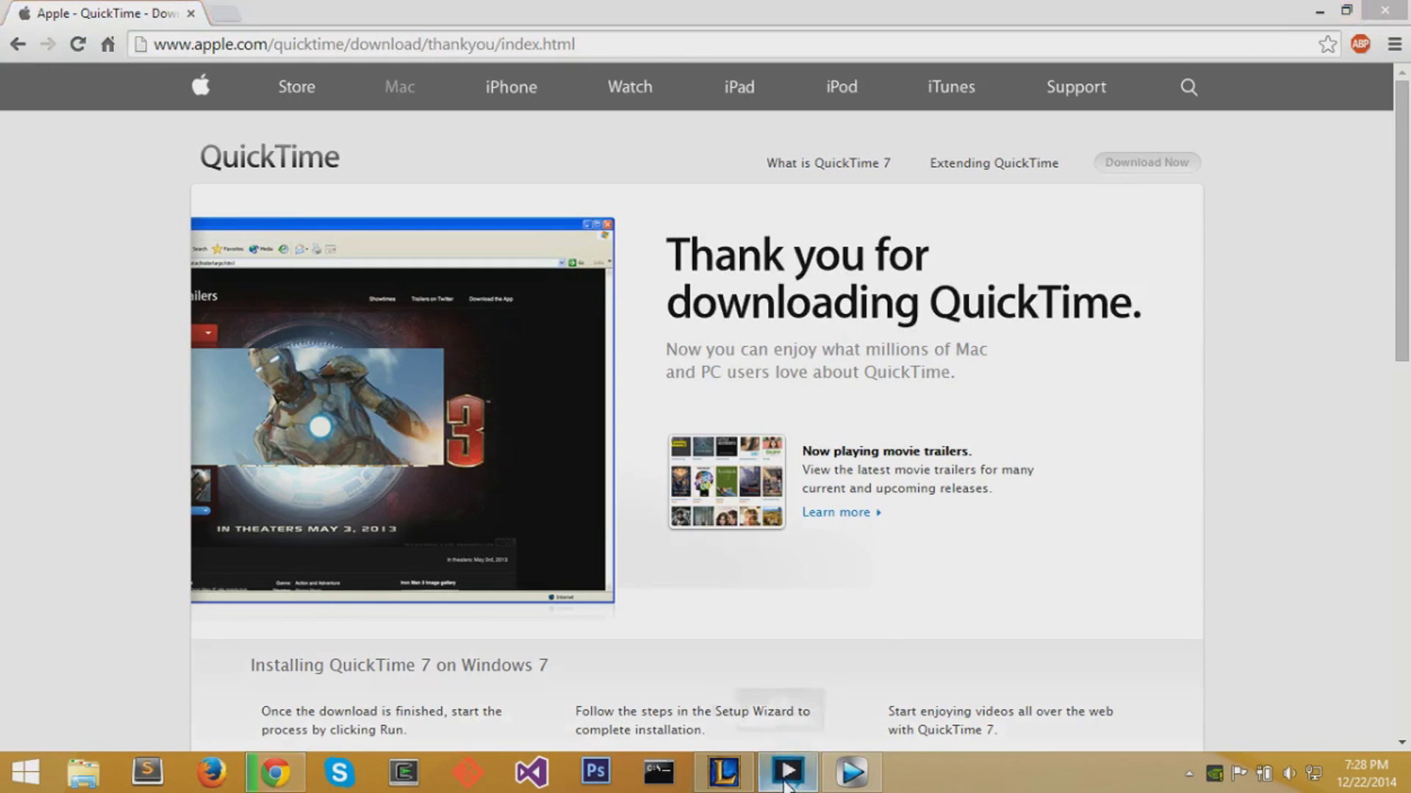
click(786, 784)
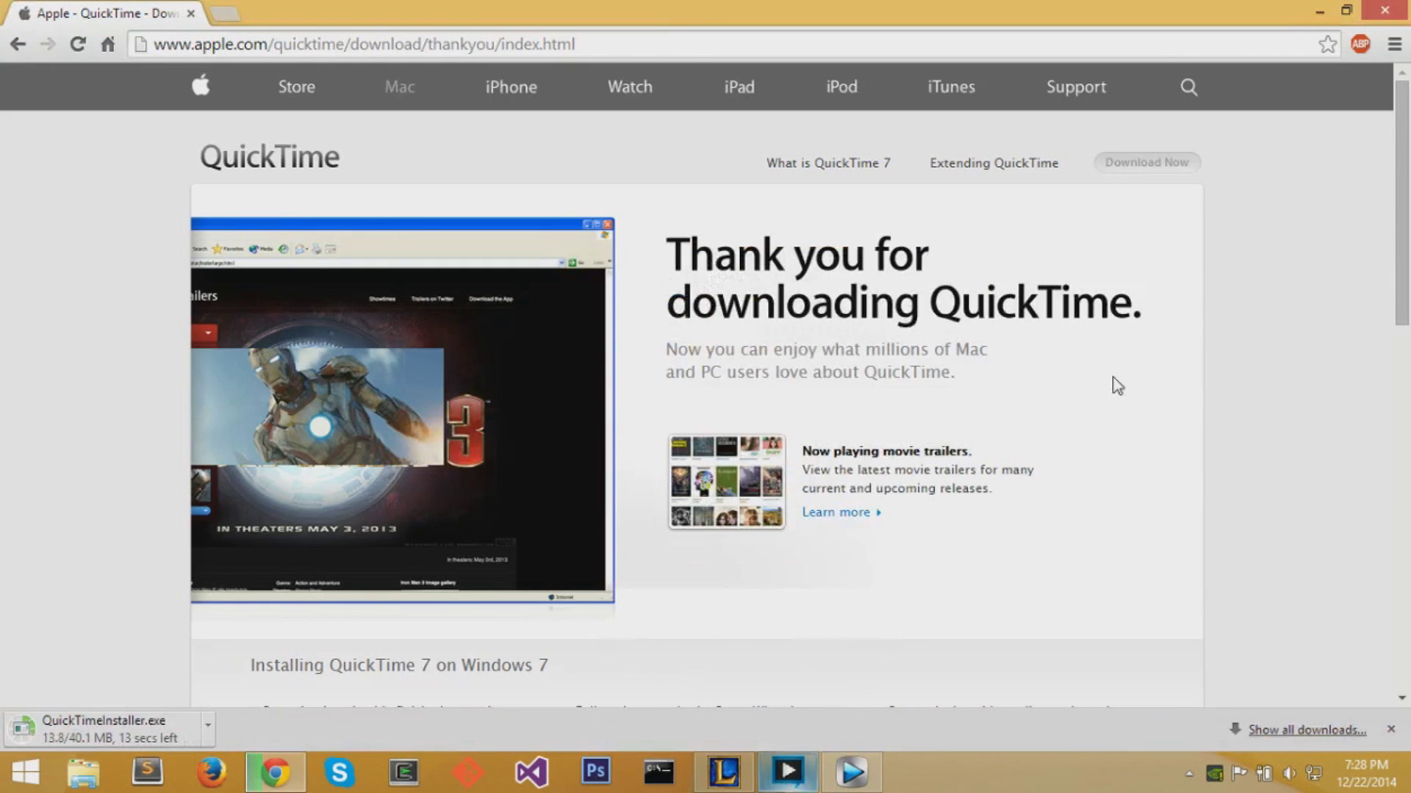
scroll(1114, 384, down, 1)
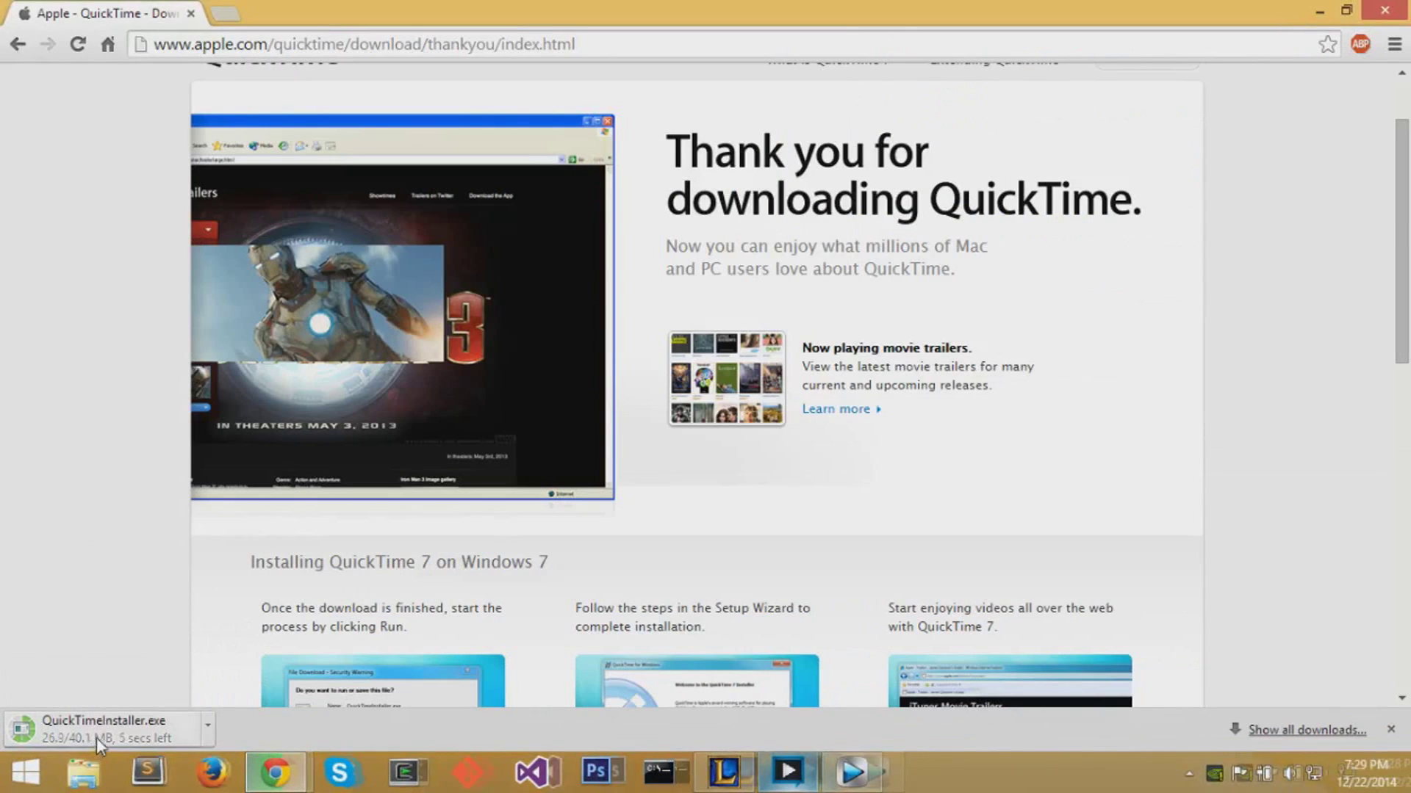
scroll(822, 290, up, 1)
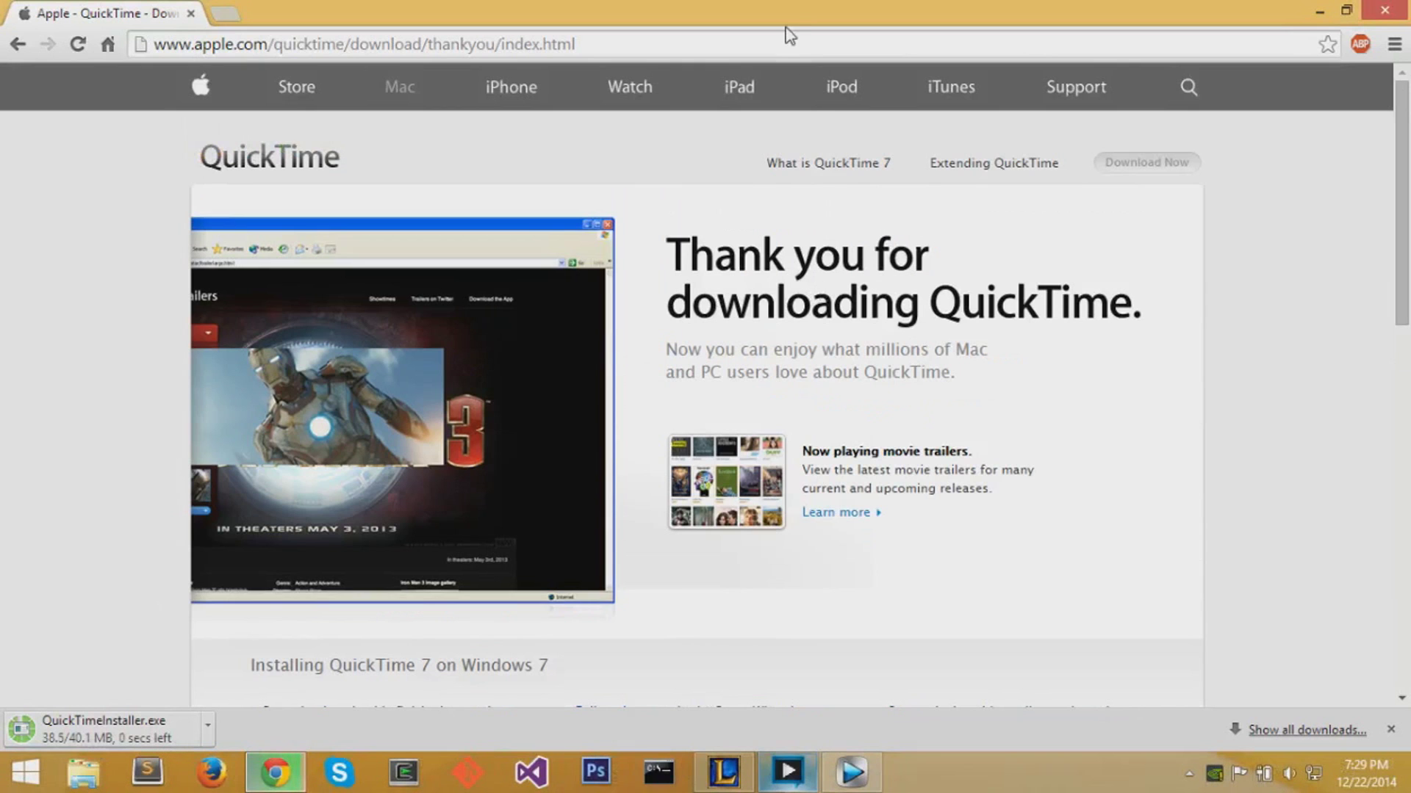
scroll(874, 308, down, 5)
scroll(884, 334, down, 1)
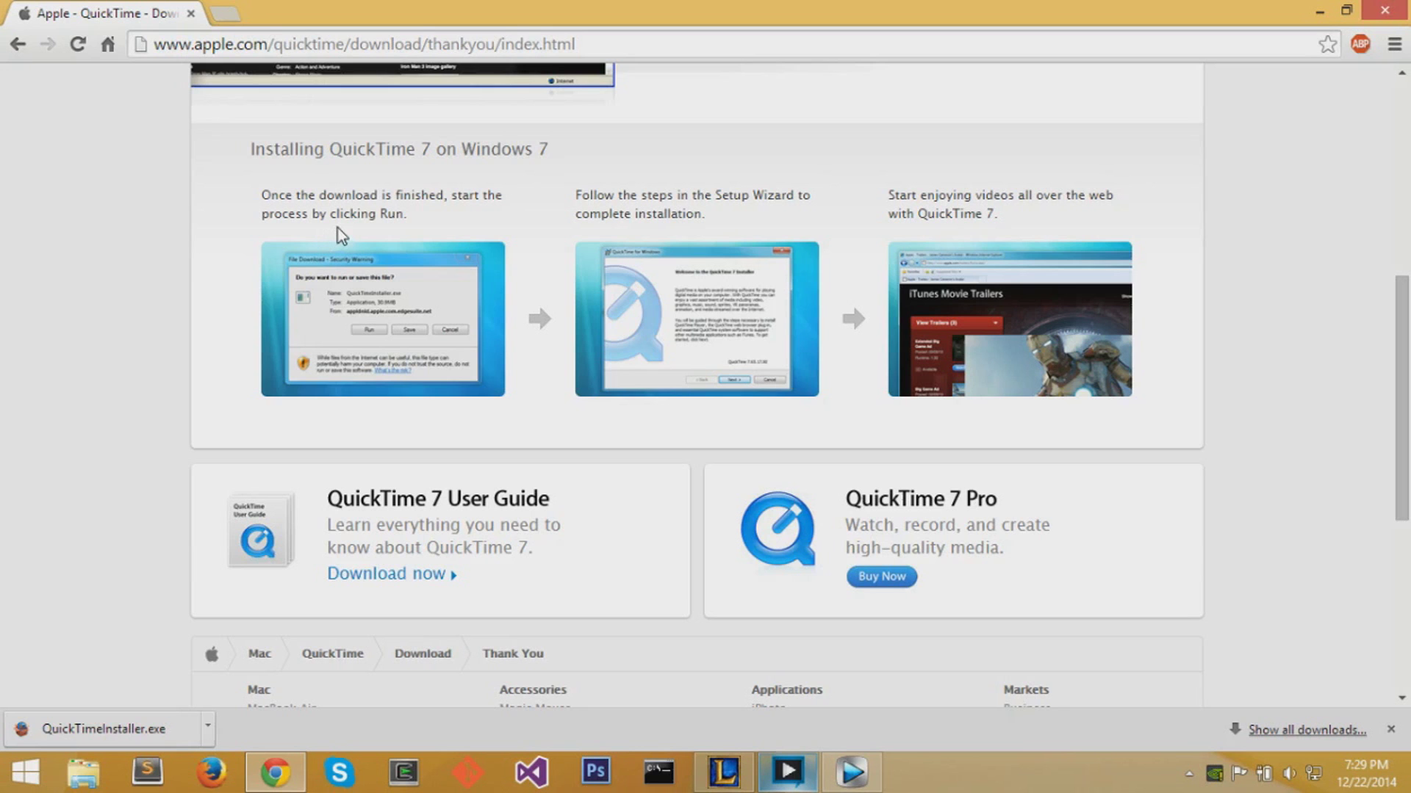
click(157, 743)
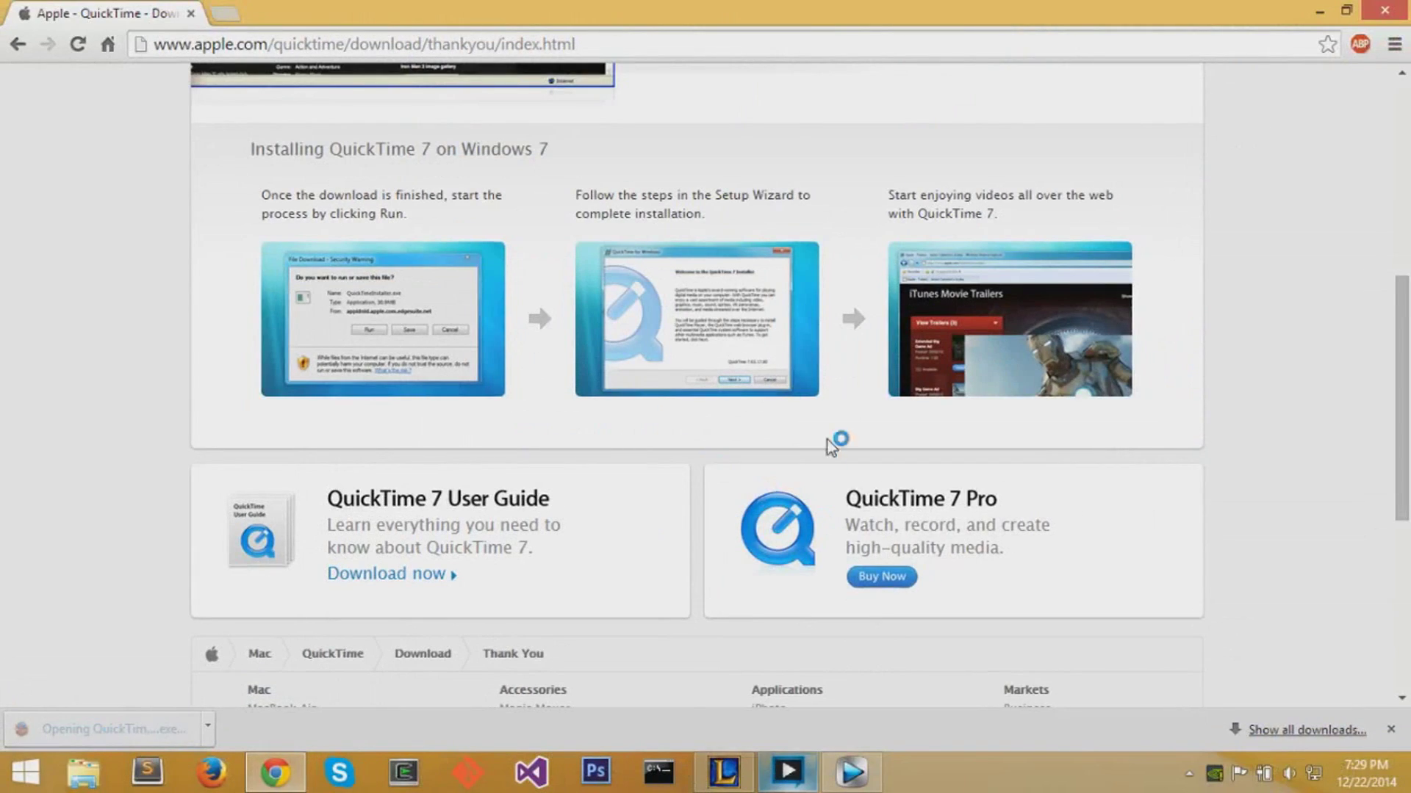
Step: Move past the QuickTime 7 welcome page and accept the licence agreement
scroll(682, 160, up, 5)
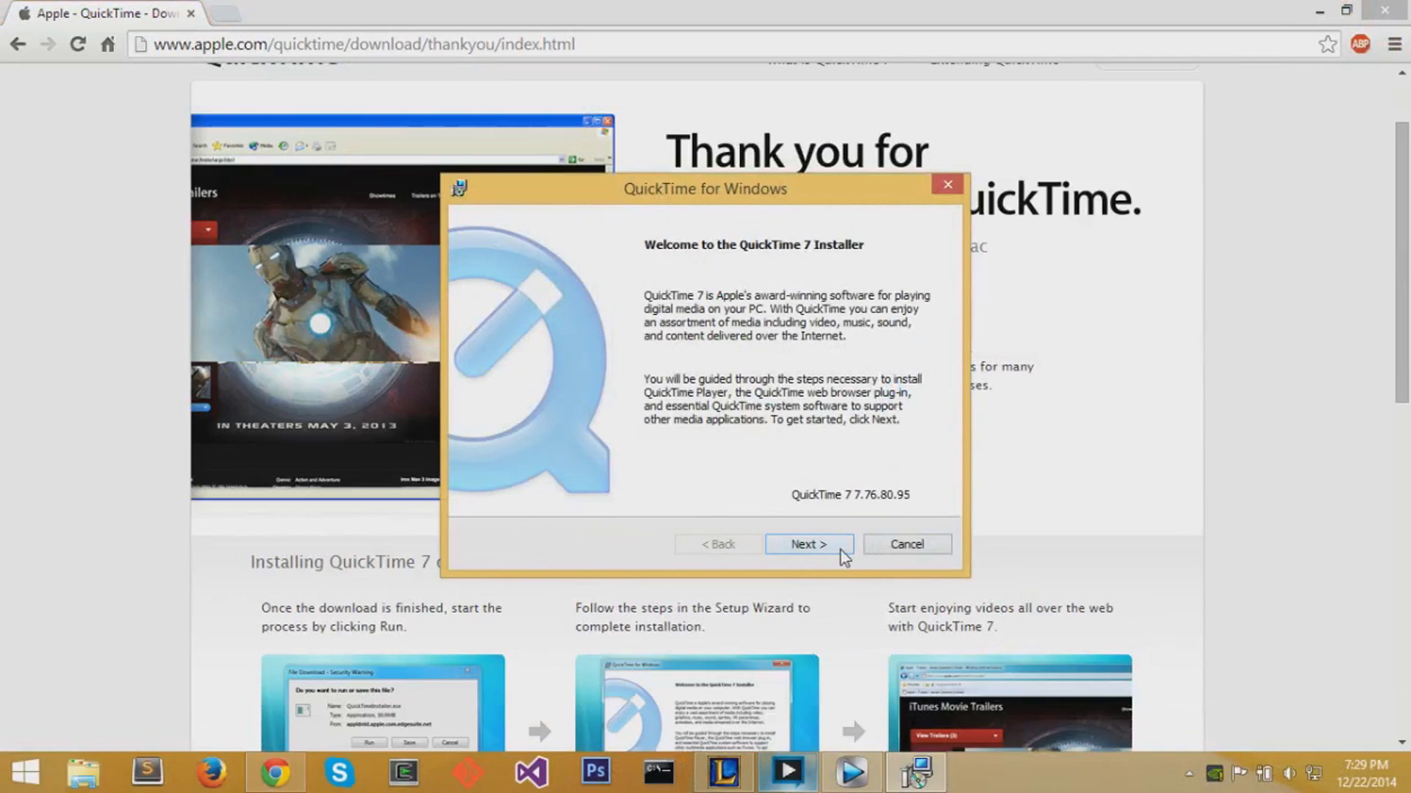
click(838, 545)
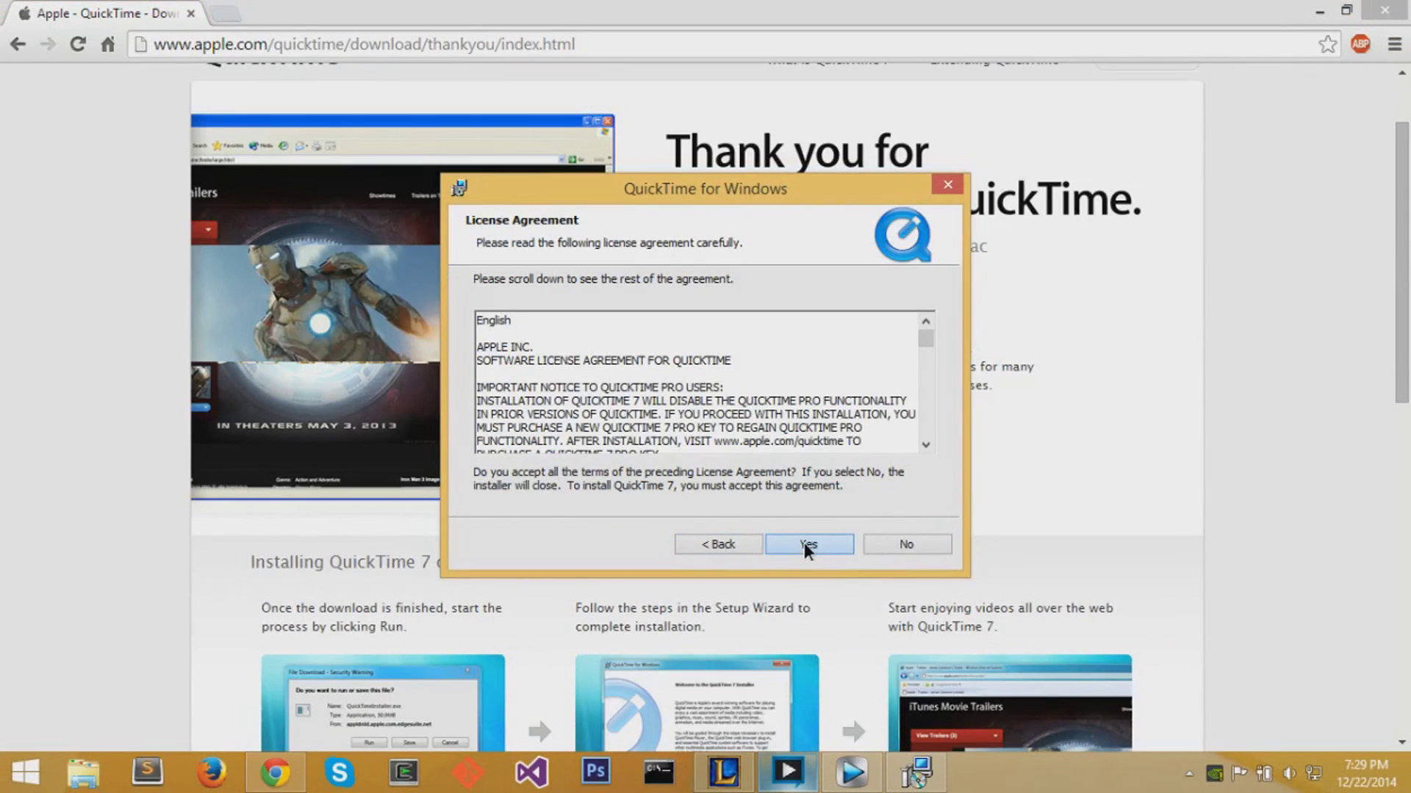
click(806, 544)
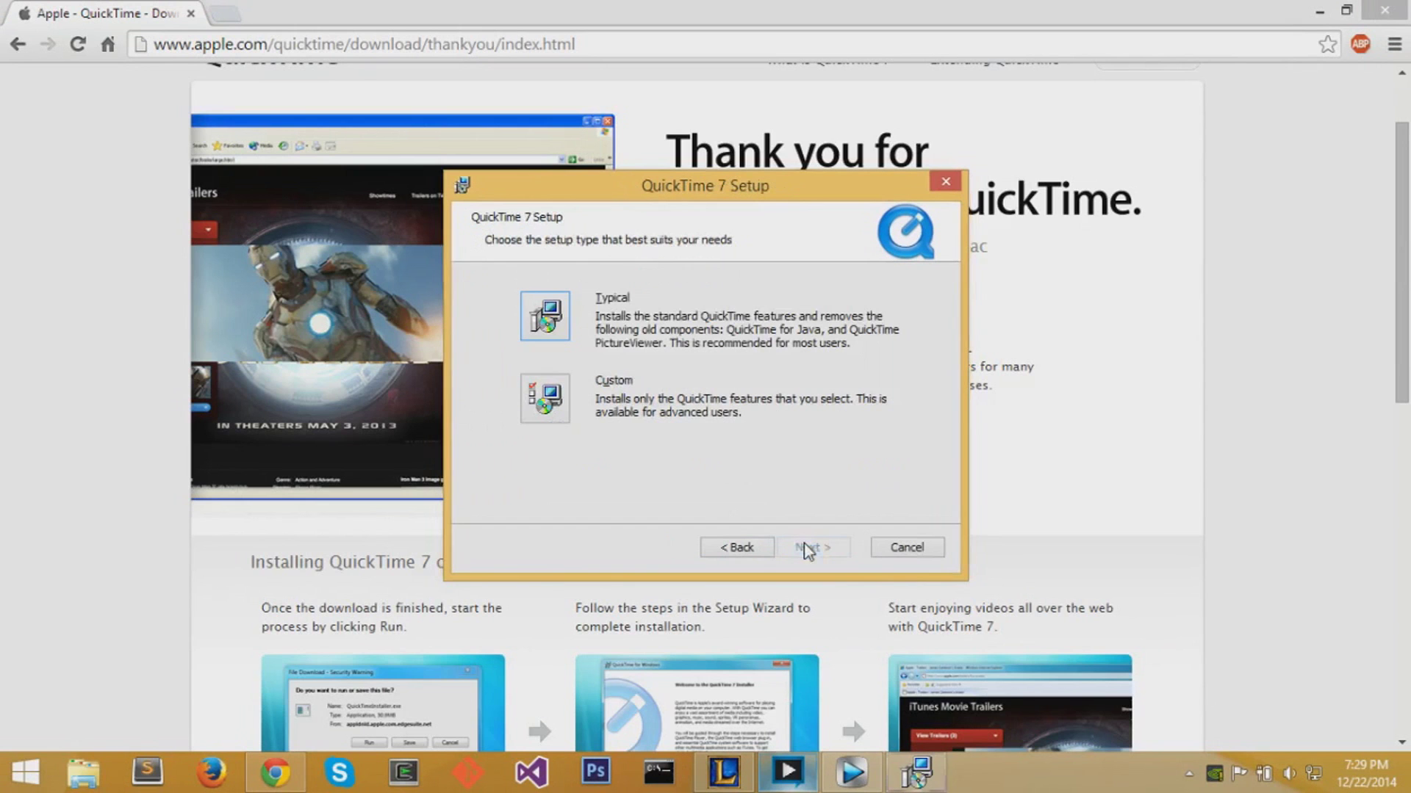
Step: Choose a Custom setup, expand Legacy QuickTime Features, and begin installing with default features
click(538, 390)
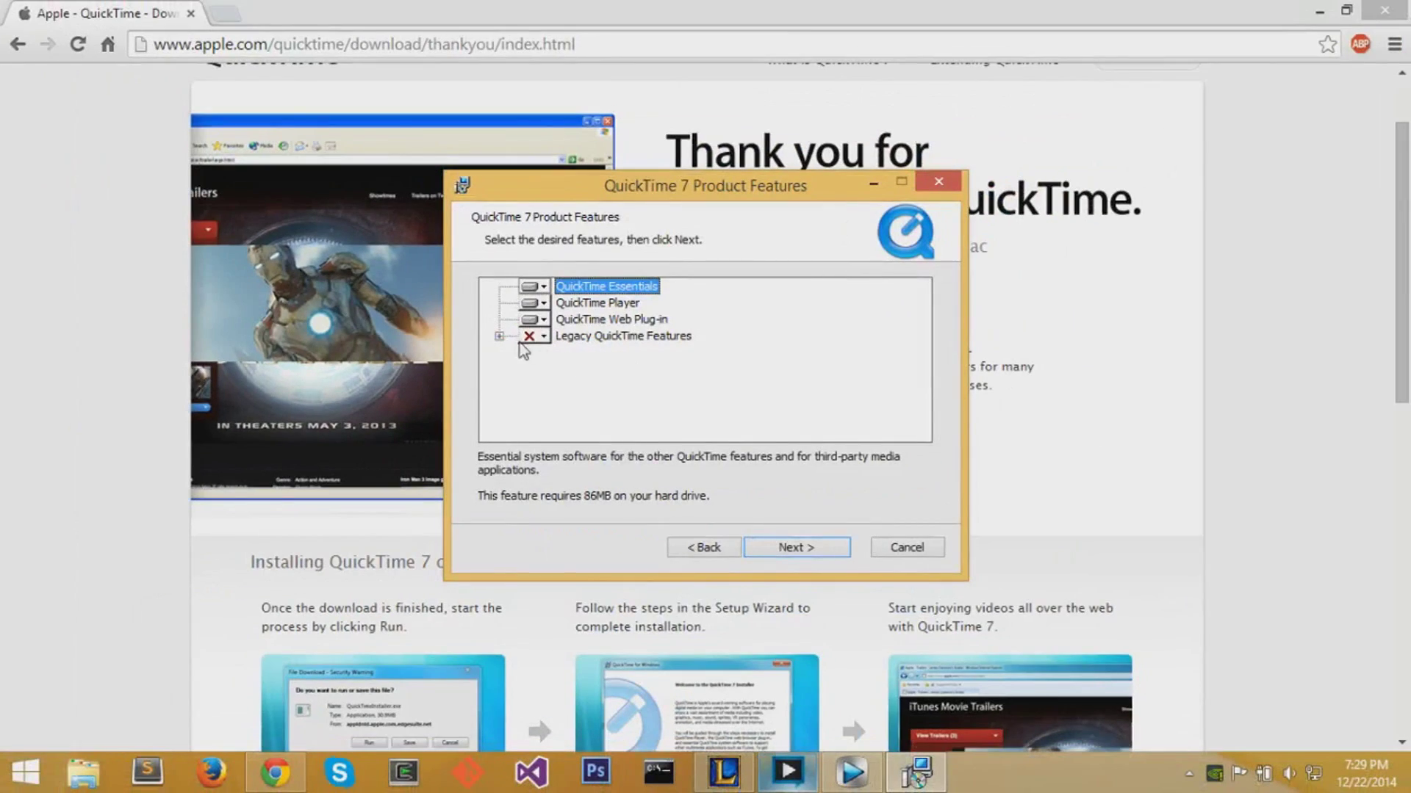
click(405, 333)
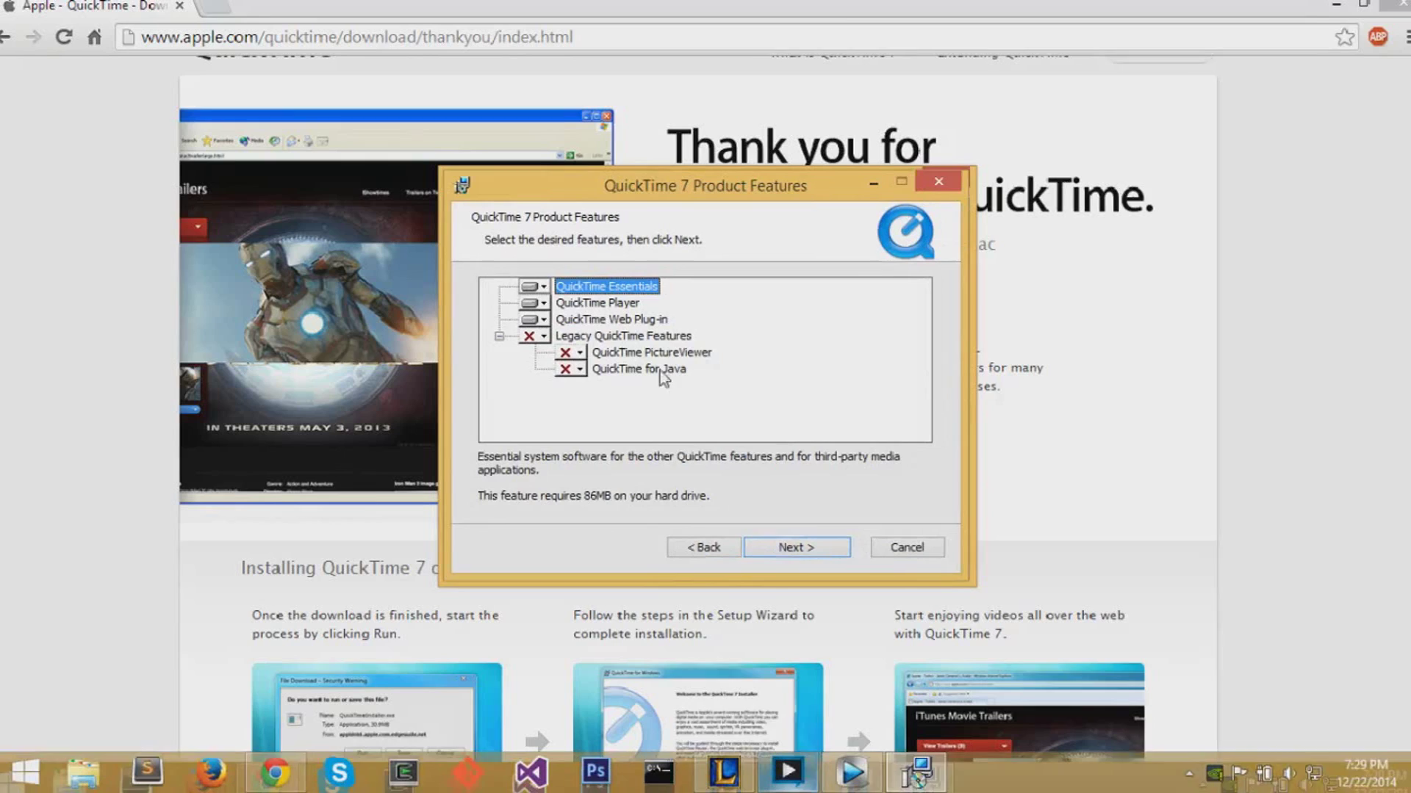
click(828, 548)
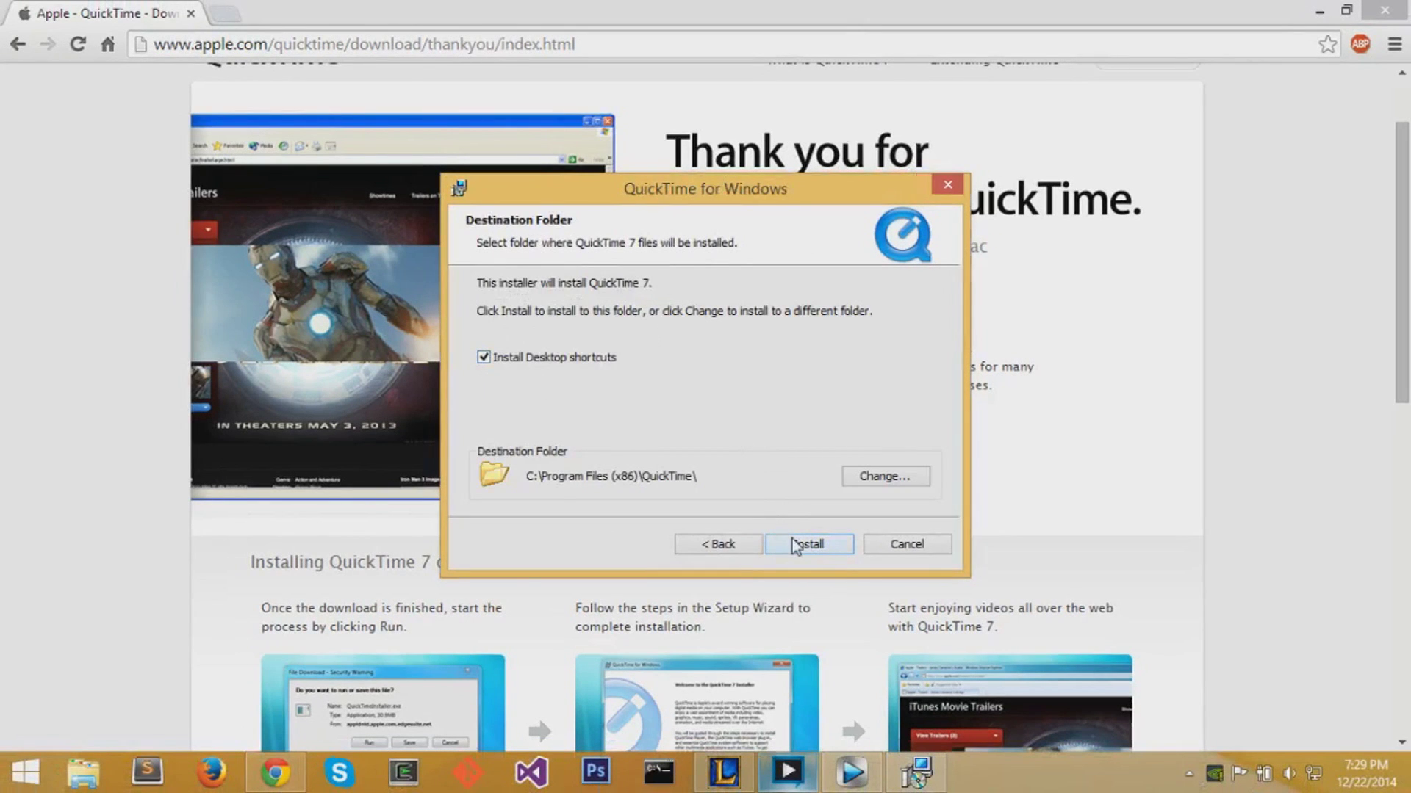
click(793, 544)
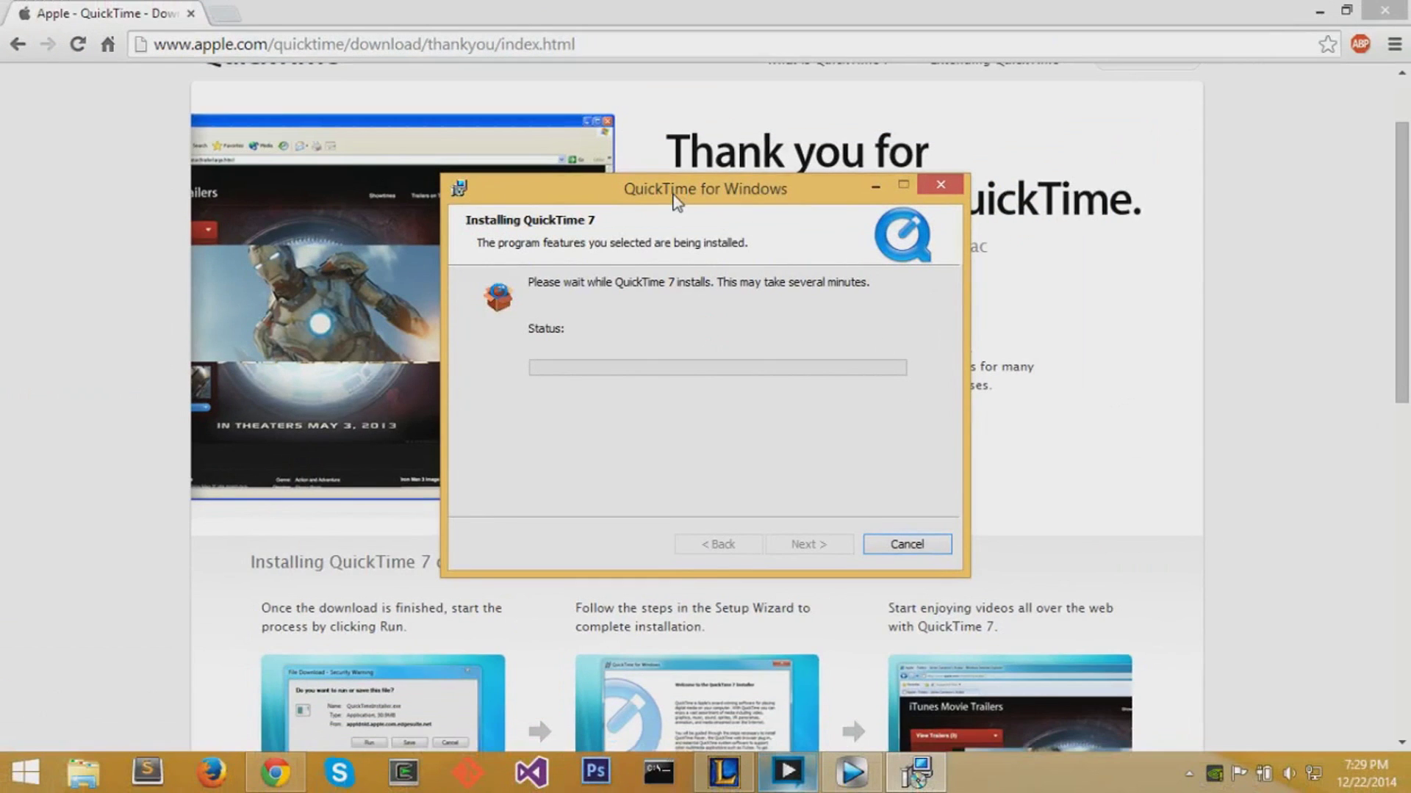
drag(675, 202, 952, 154)
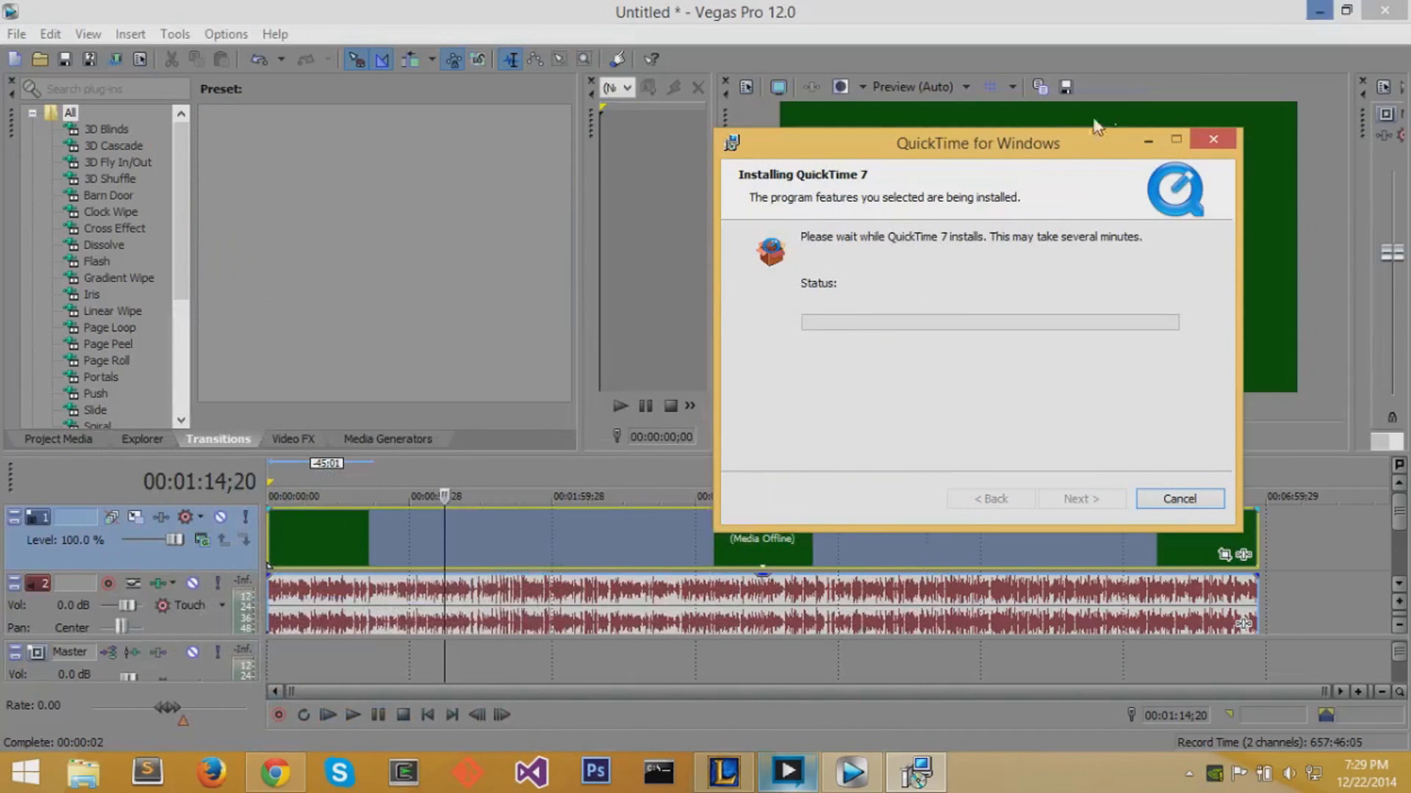
Step: Drag the QuickTime installer window back to the centre of the screen
drag(1055, 145, 787, 143)
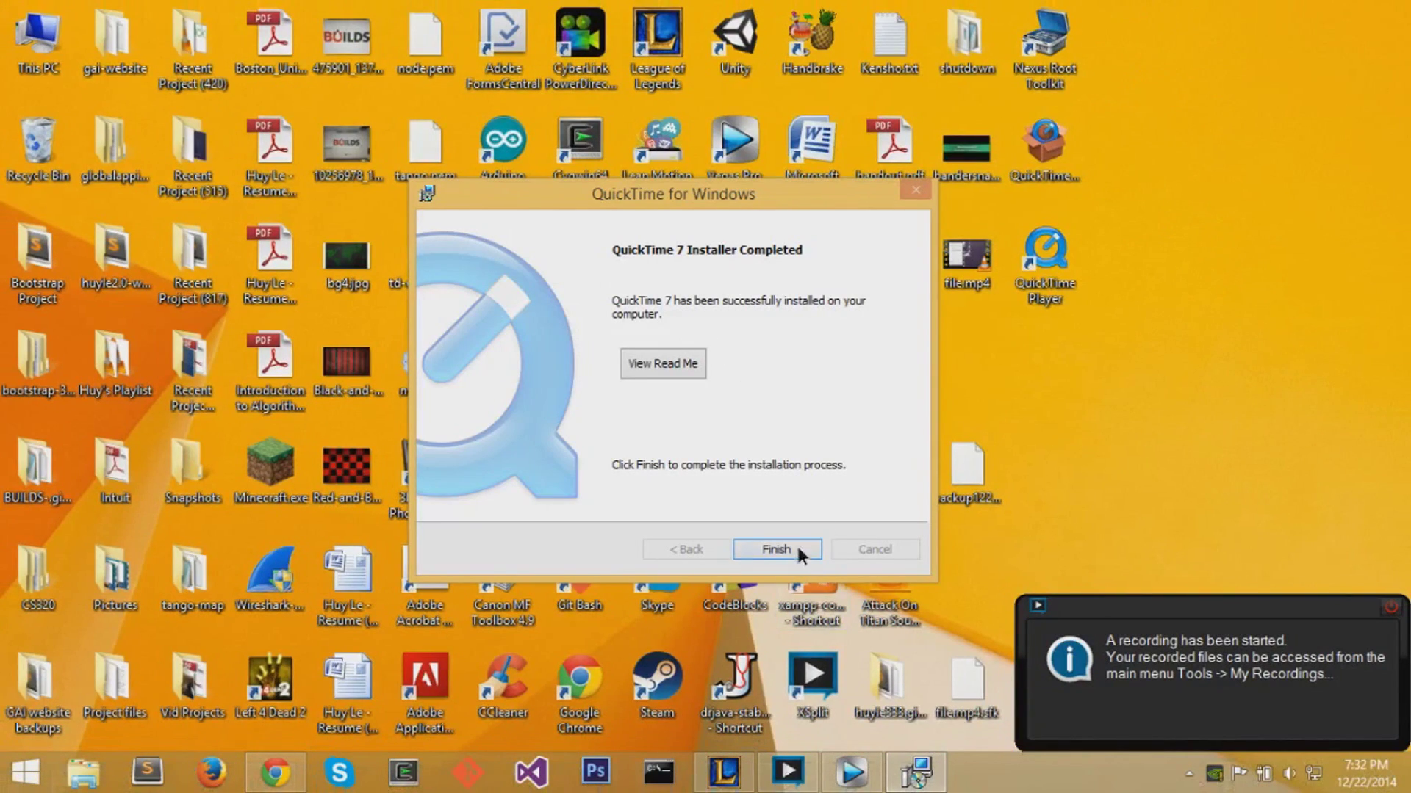
Step: Finish the QuickTime 7 setup and decline the Pro upgrade with No Thanks
click(798, 551)
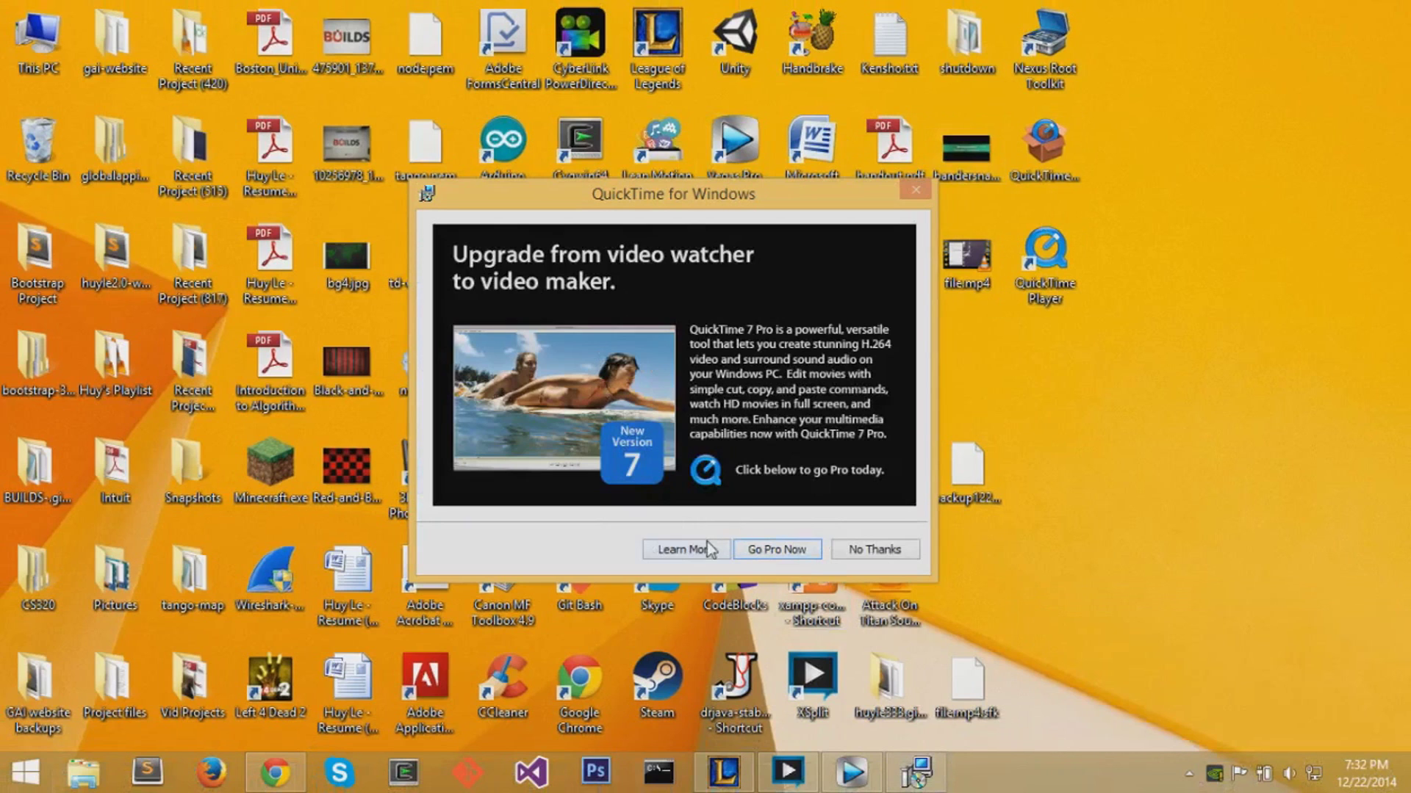
click(879, 552)
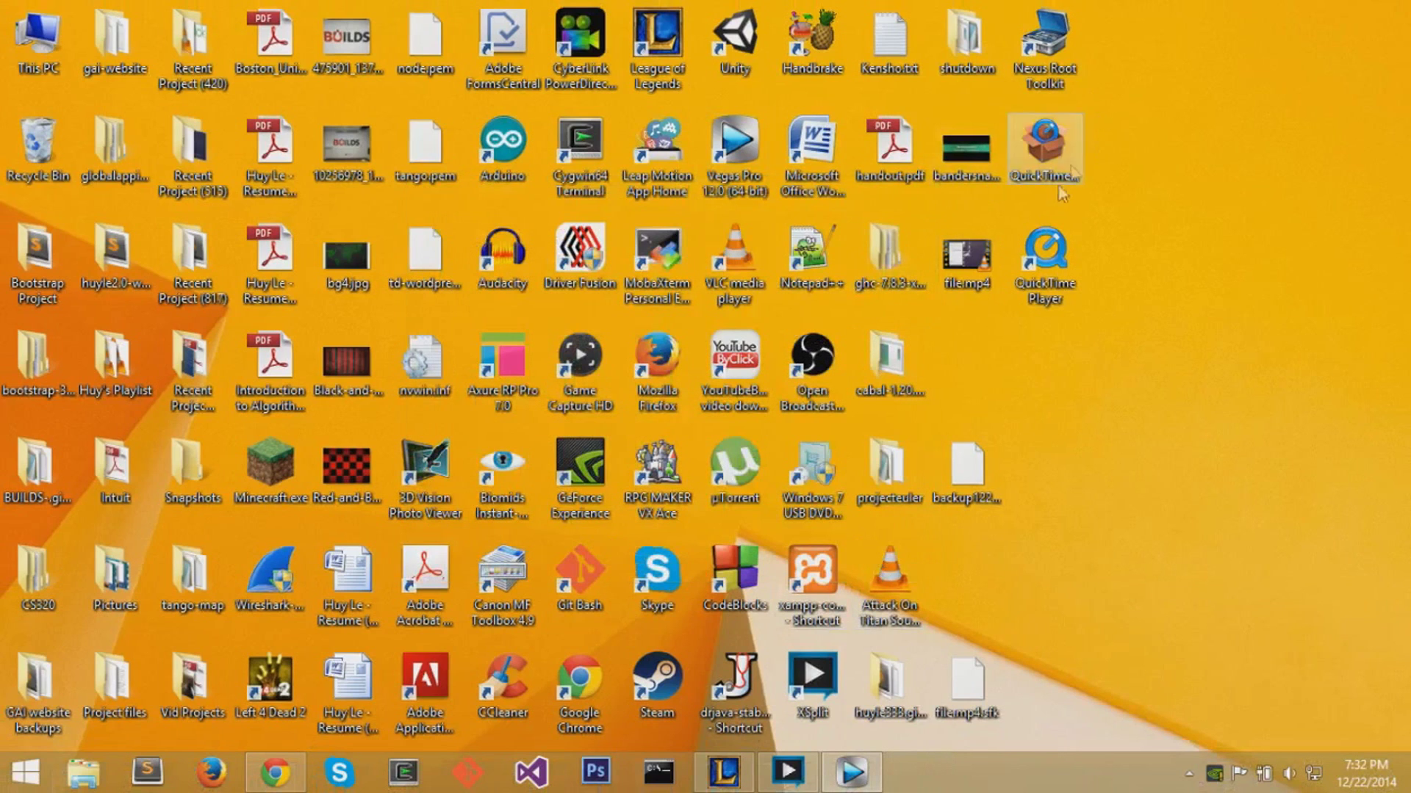
Step: Delete QuickTimeInstaller.exe from the desktop
click(1040, 166)
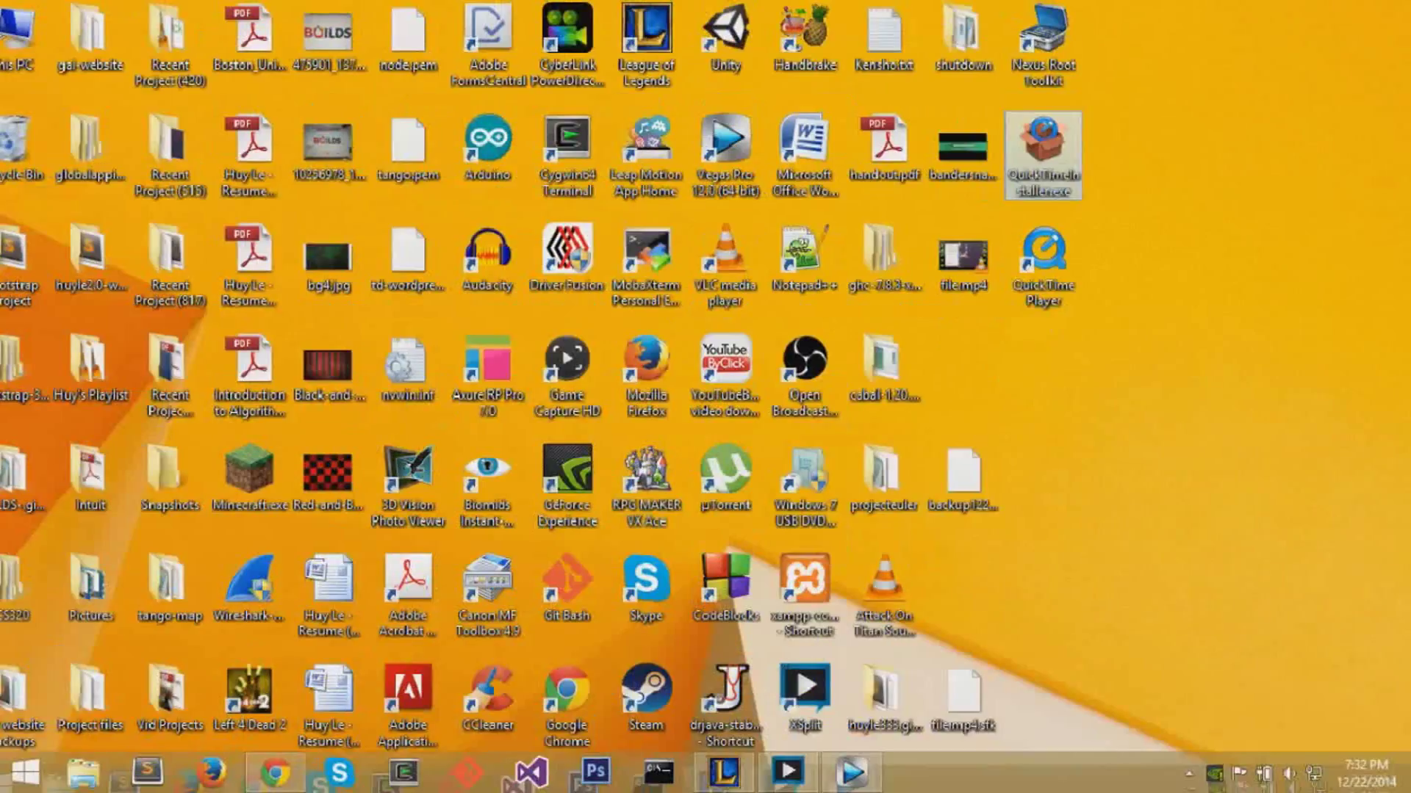
click(1102, 191)
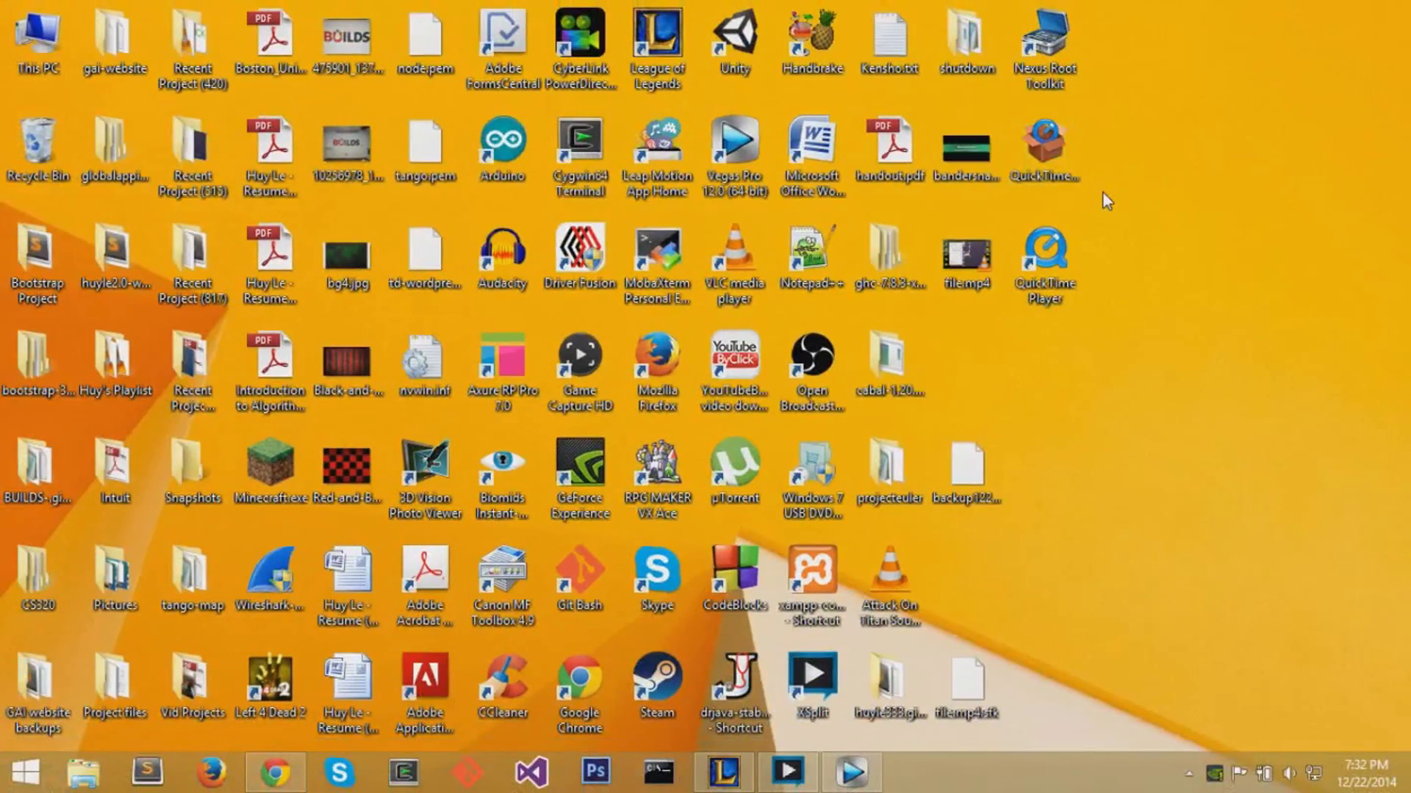
click(1056, 151)
key(Delete)
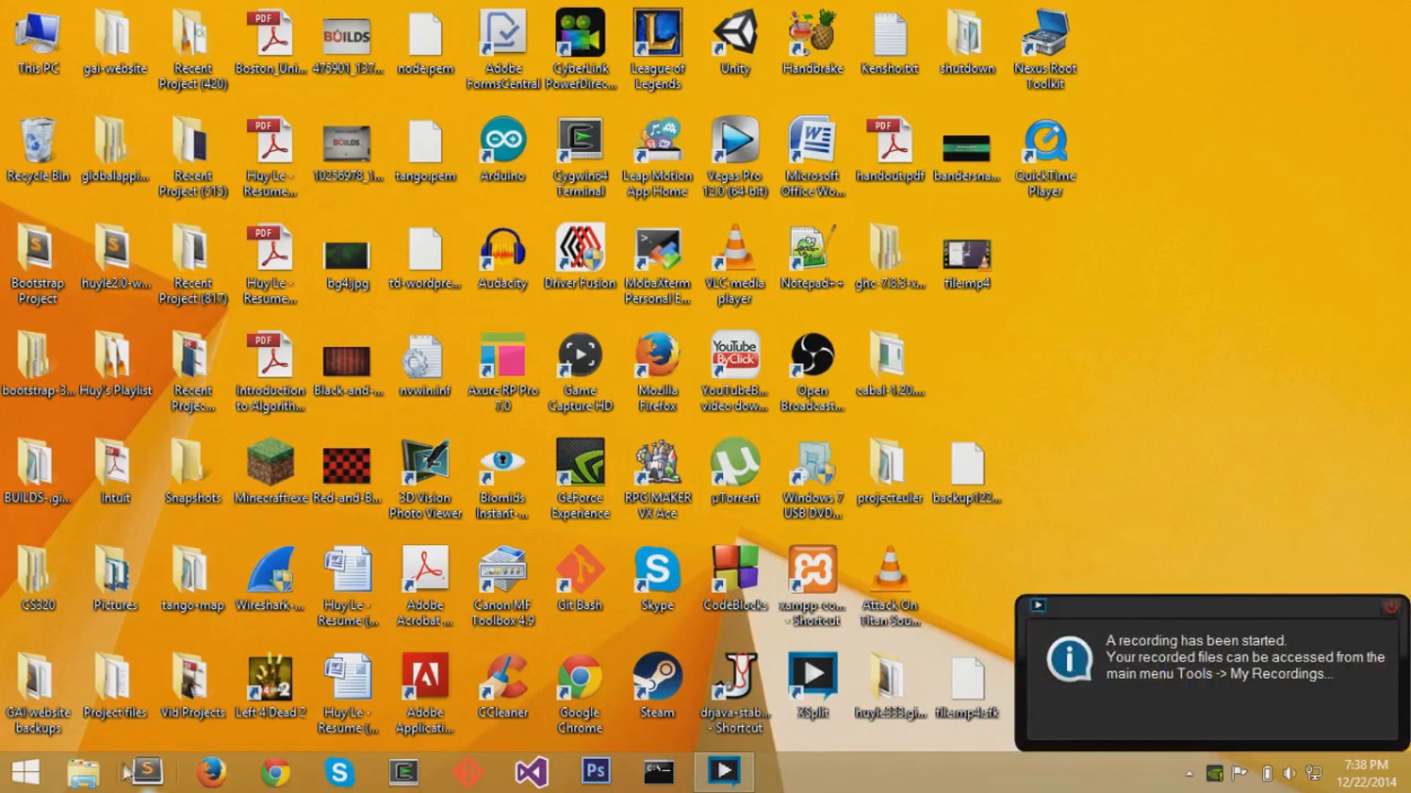
click(83, 771)
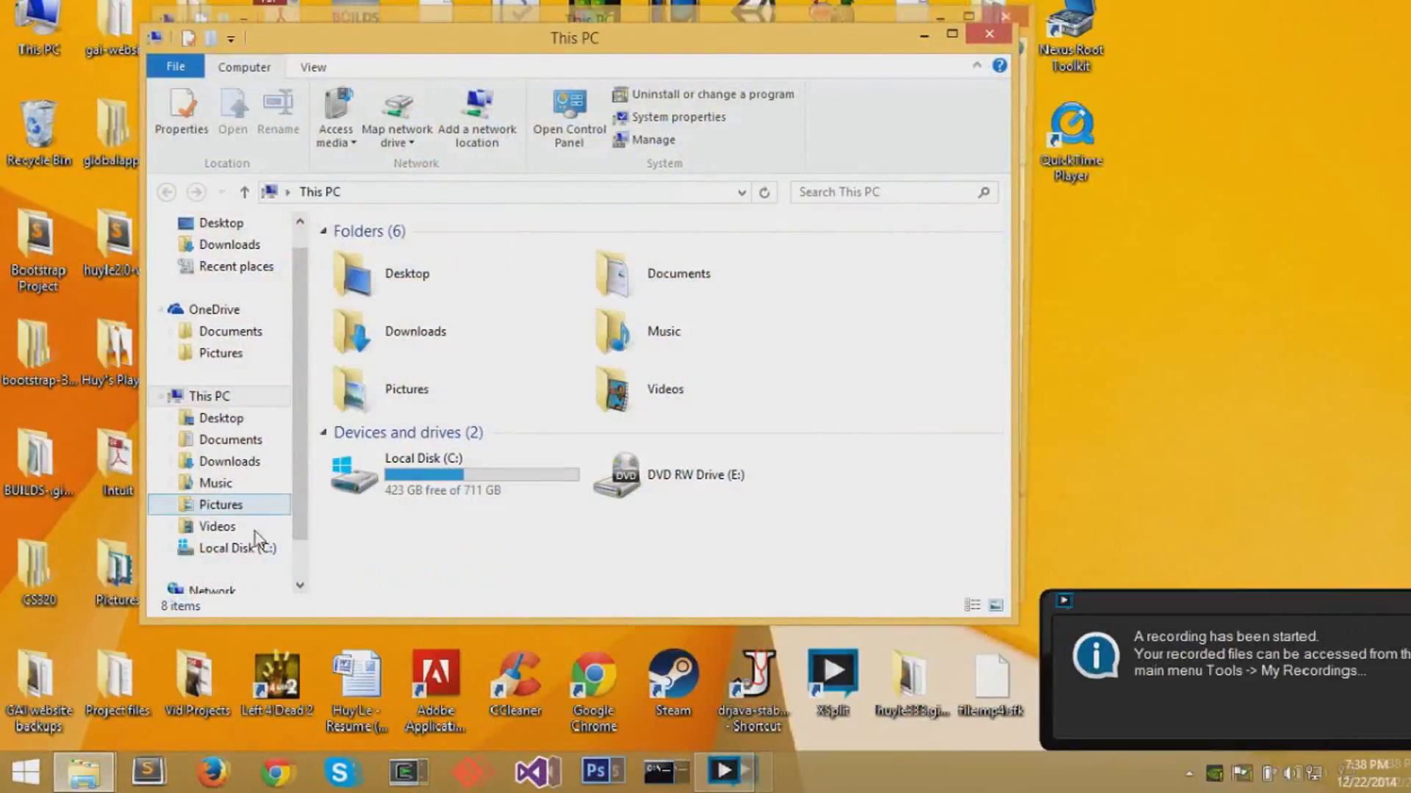
Step: Open Local Disk (C:) and then its Program Files folder
drag(523, 42, 686, 50)
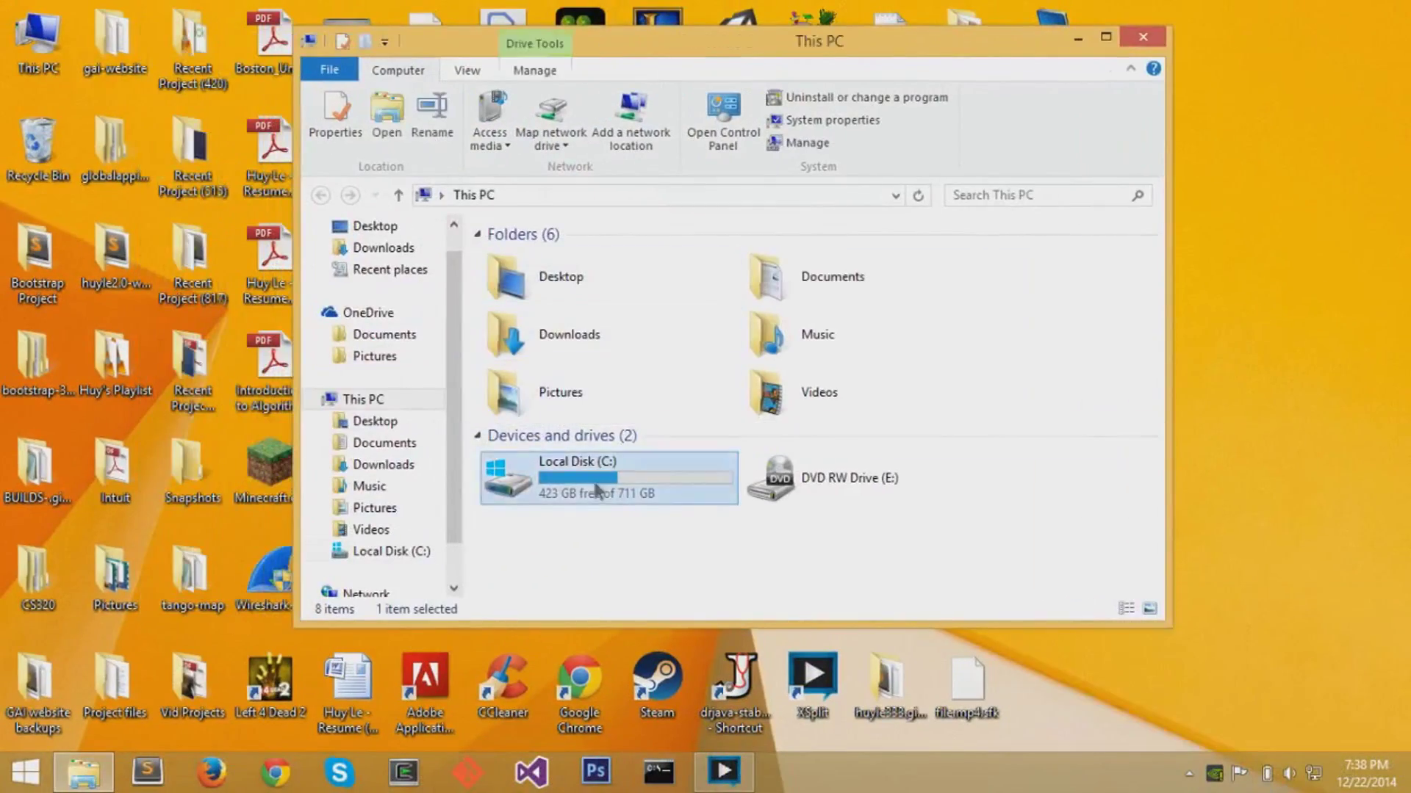
double_click(544, 462)
scroll(577, 360, down, 8)
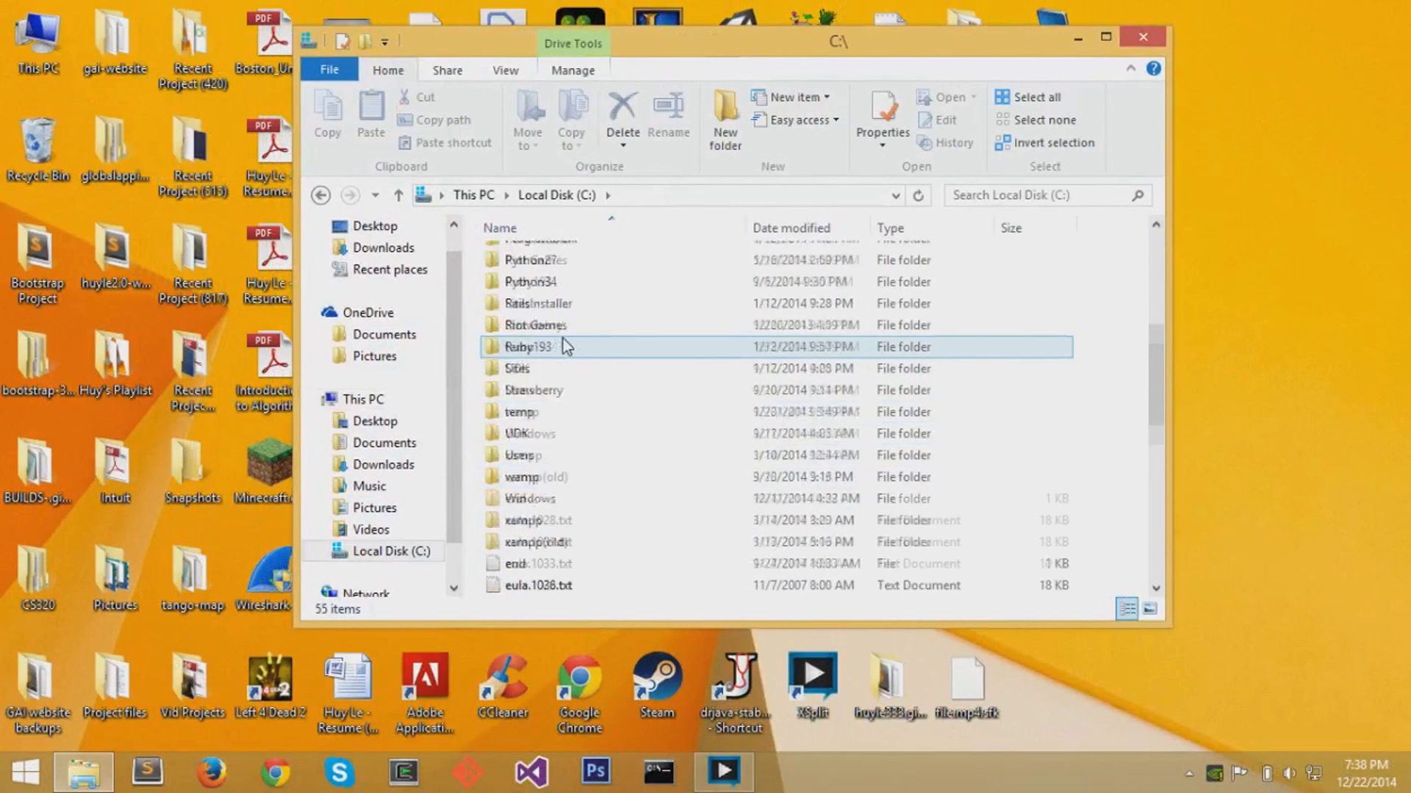
scroll(560, 401, up, 4)
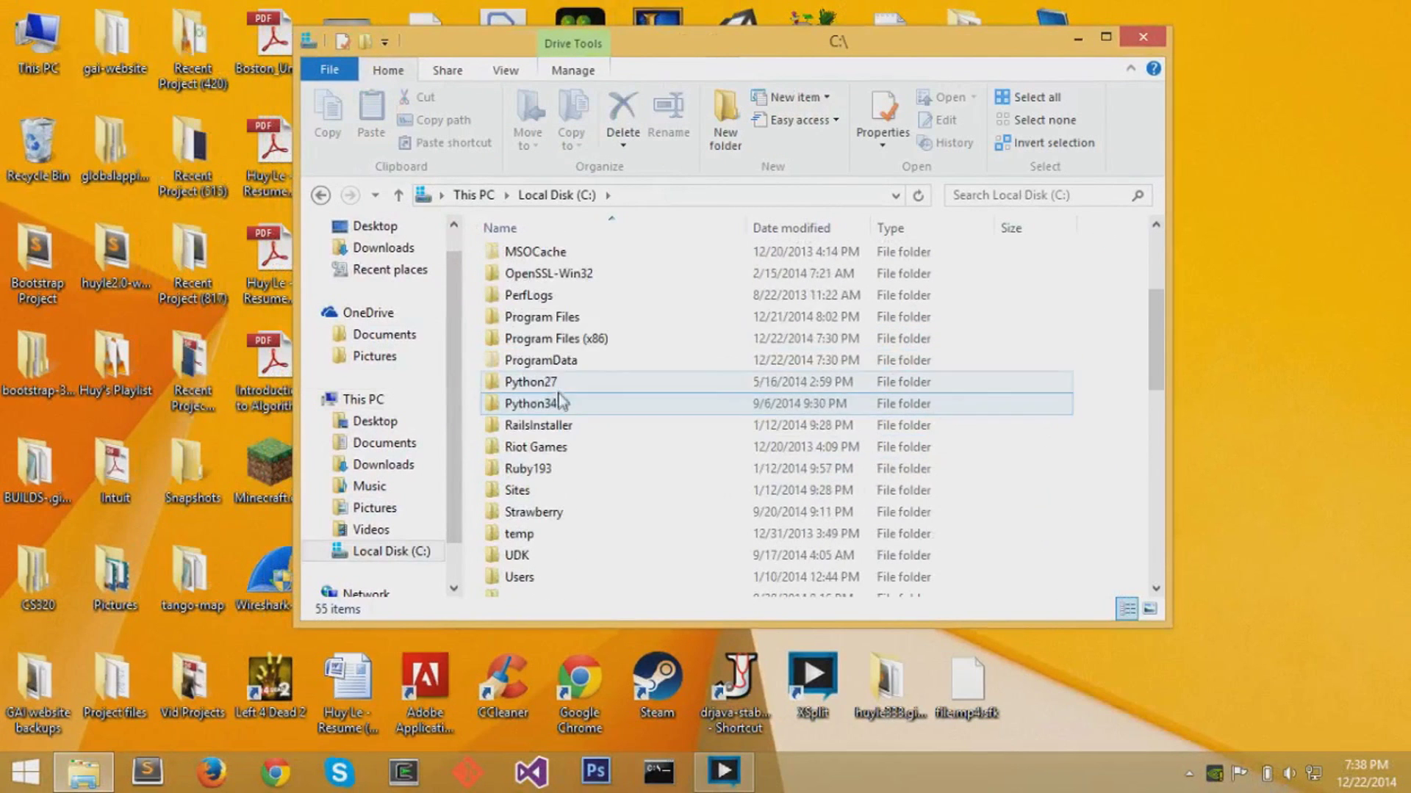
click(584, 317)
double_click(580, 316)
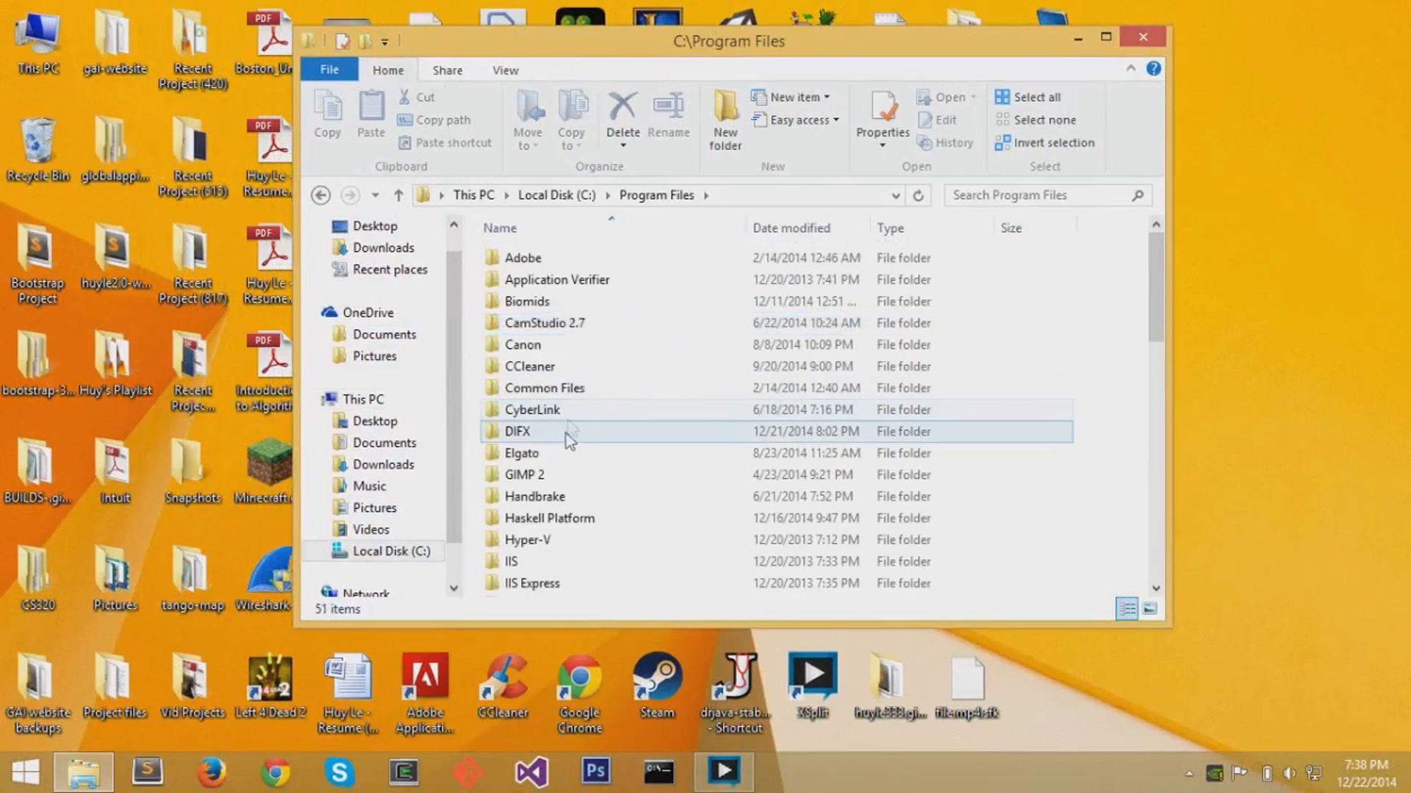
Step: Navigate into Sony > Vegas Pro 12.0 > FileIO Plug-Ins
scroll(566, 433, down, 5)
scroll(561, 443, down, 3)
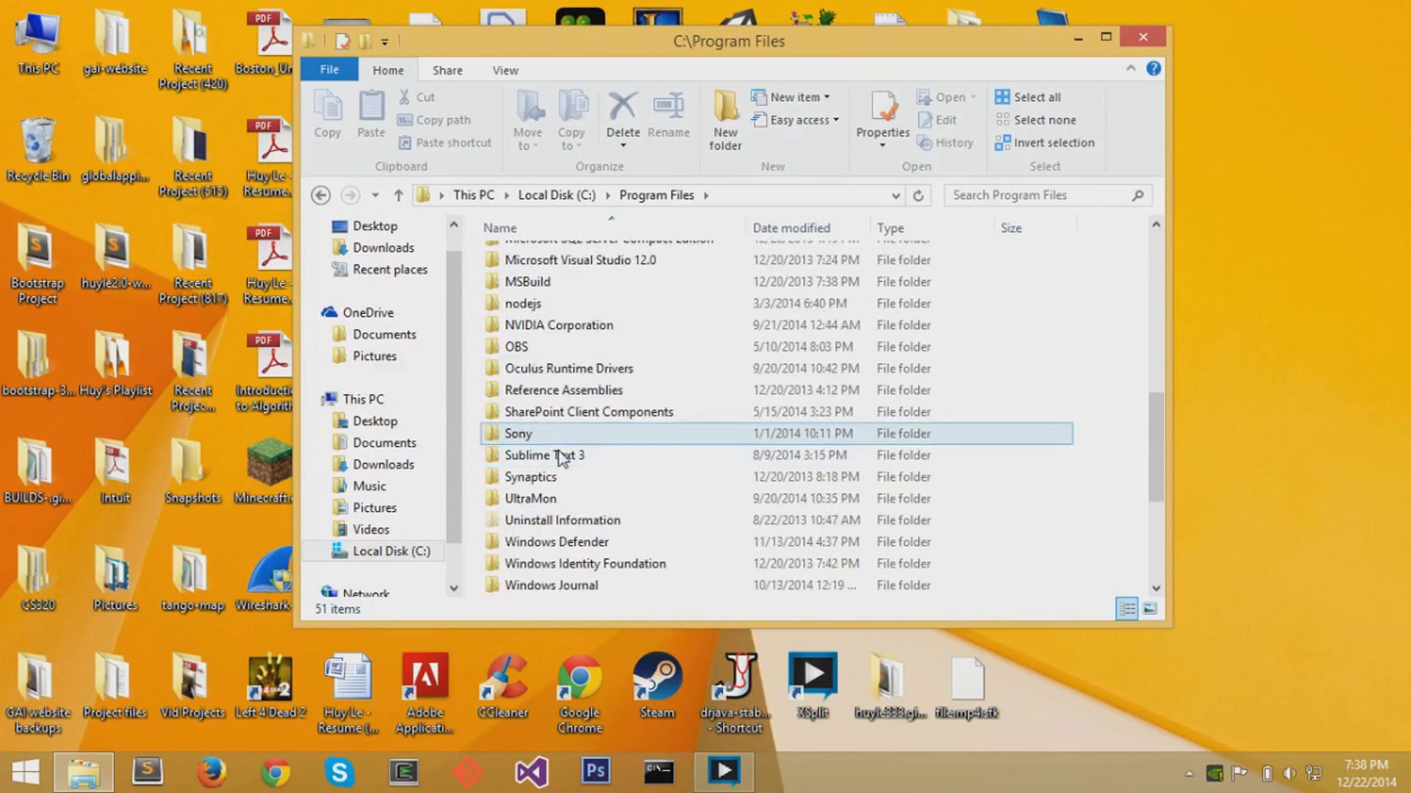
click(565, 426)
key(F2)
key(Escape)
double_click(585, 434)
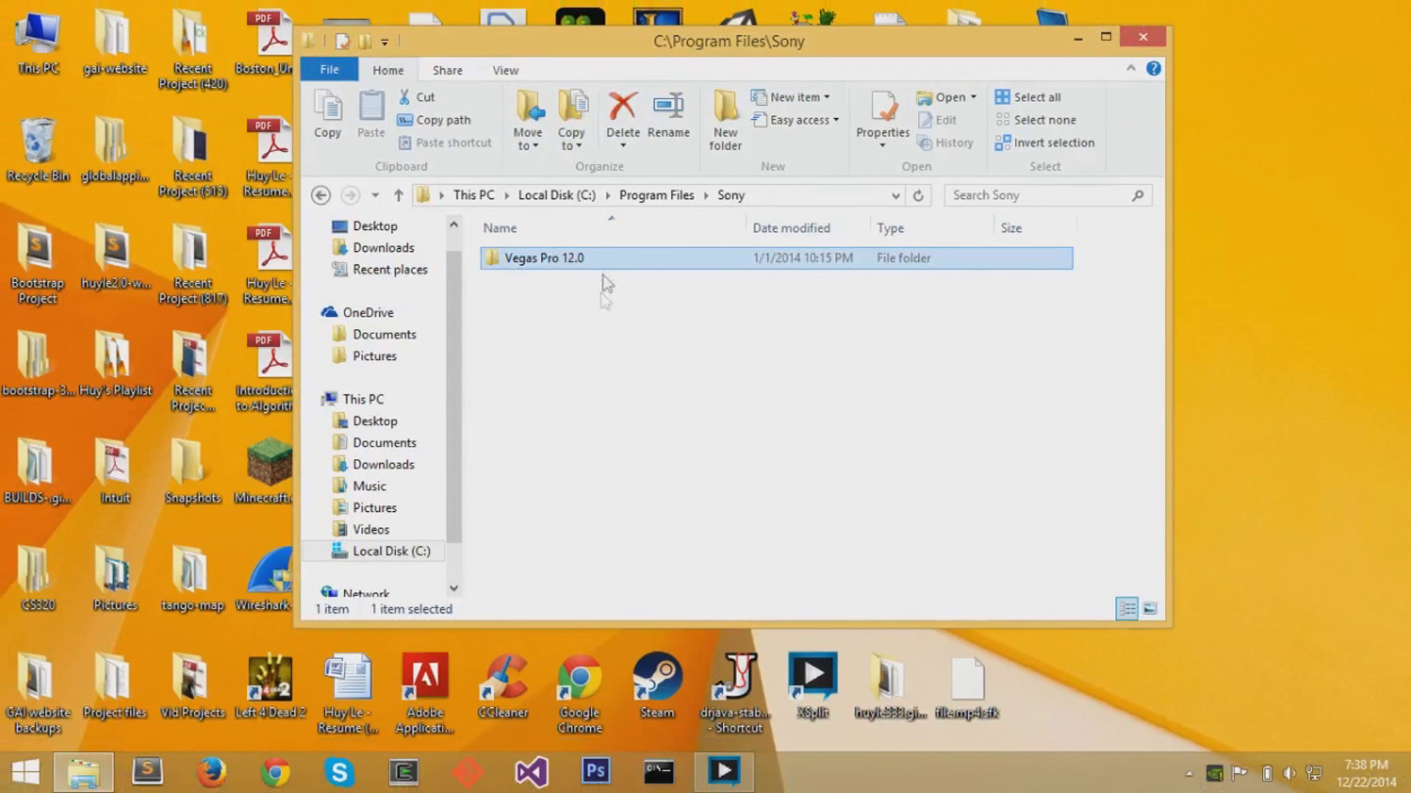
double_click(608, 274)
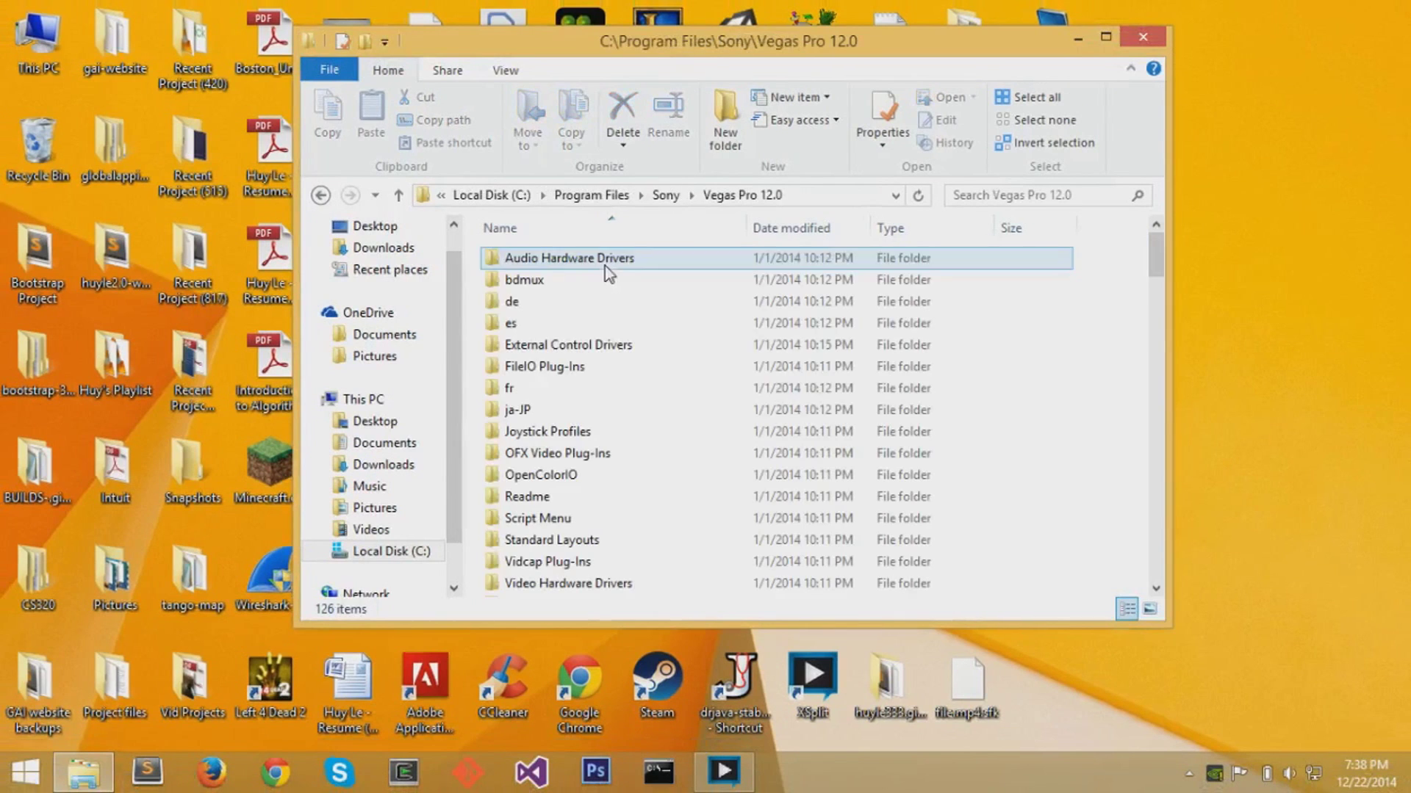
click(587, 371)
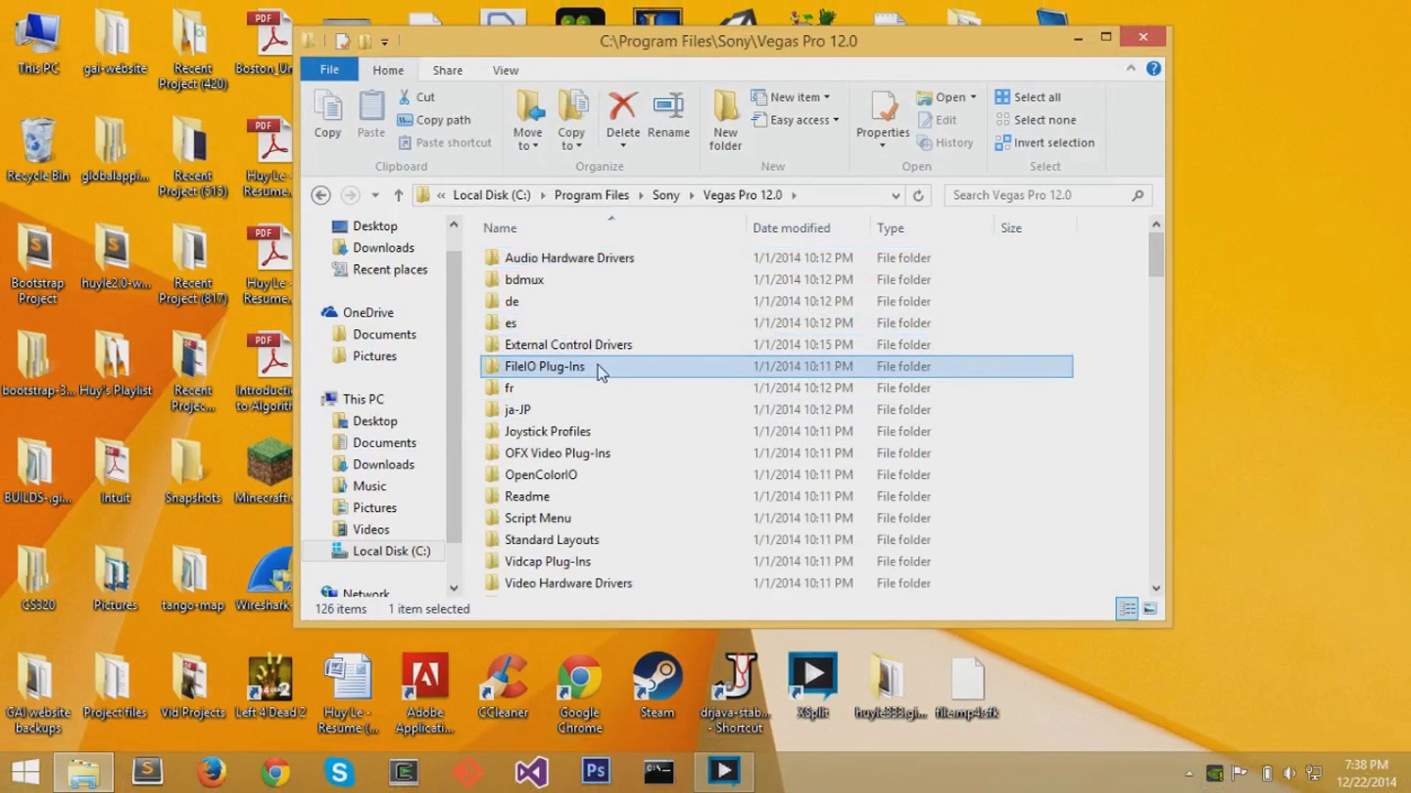
double_click(598, 366)
Step: Select the compoundplug folder and bring up its context menu
scroll(589, 323, down, 1)
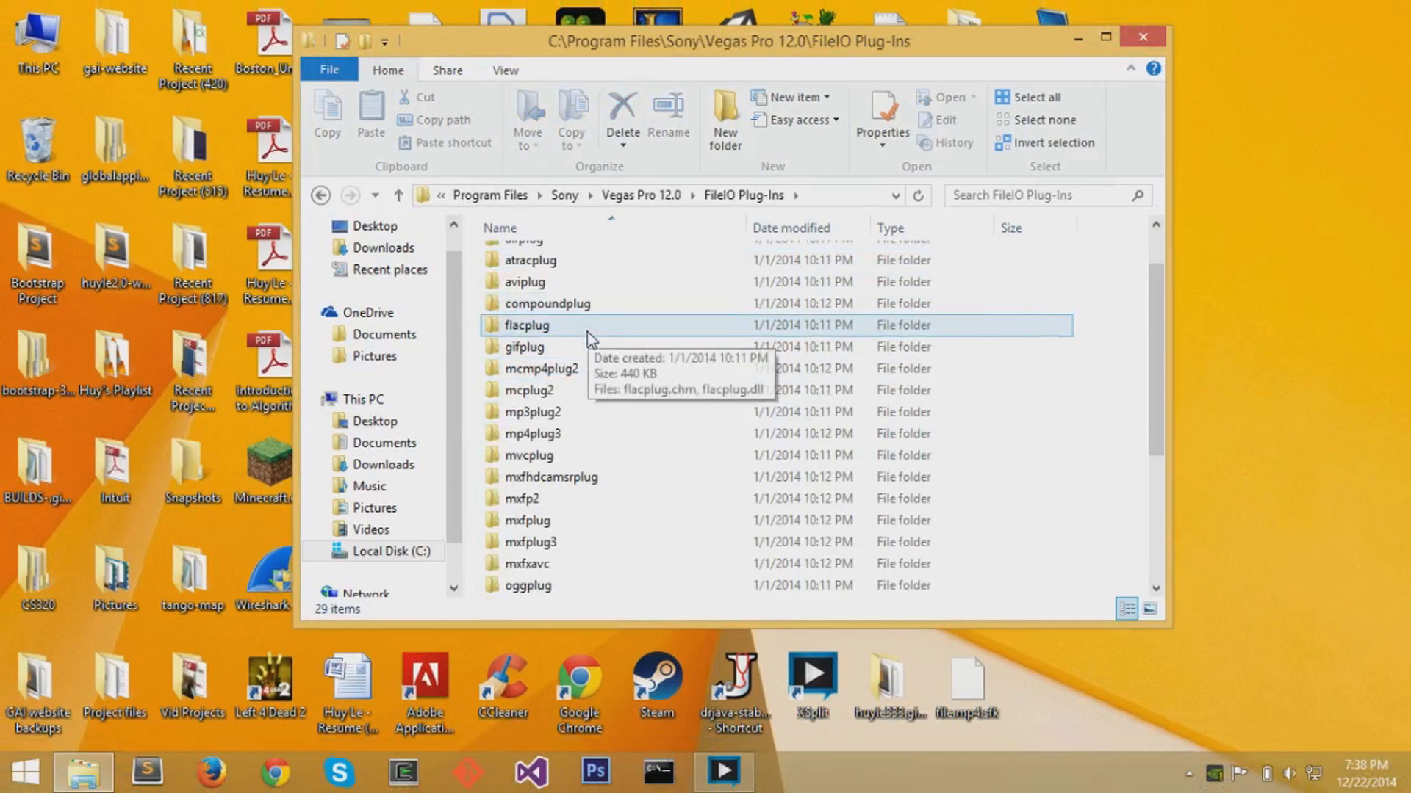
click(595, 307)
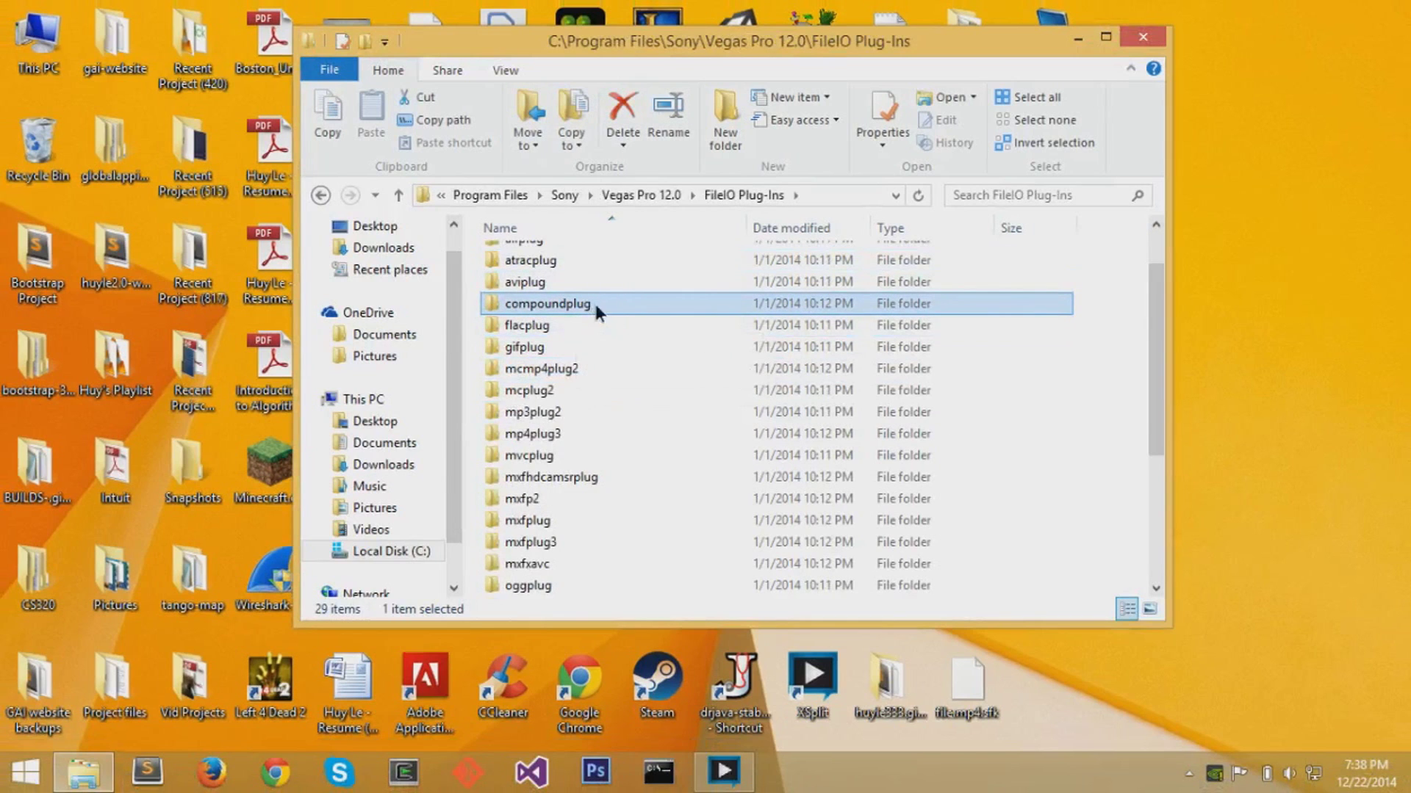
right_click(595, 305)
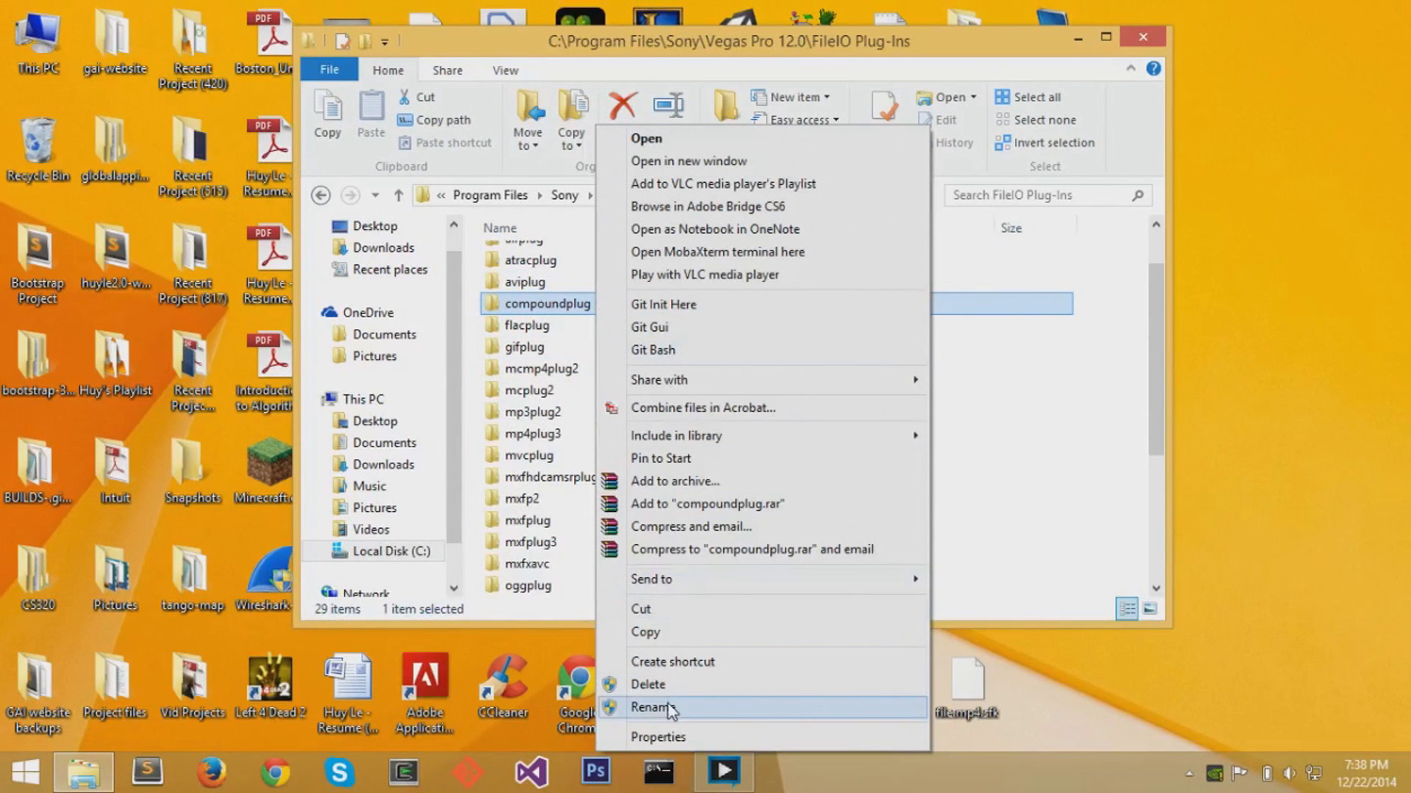
Step: Rename compoundplug to compoundplugg, then close File Explorer
click(648, 707)
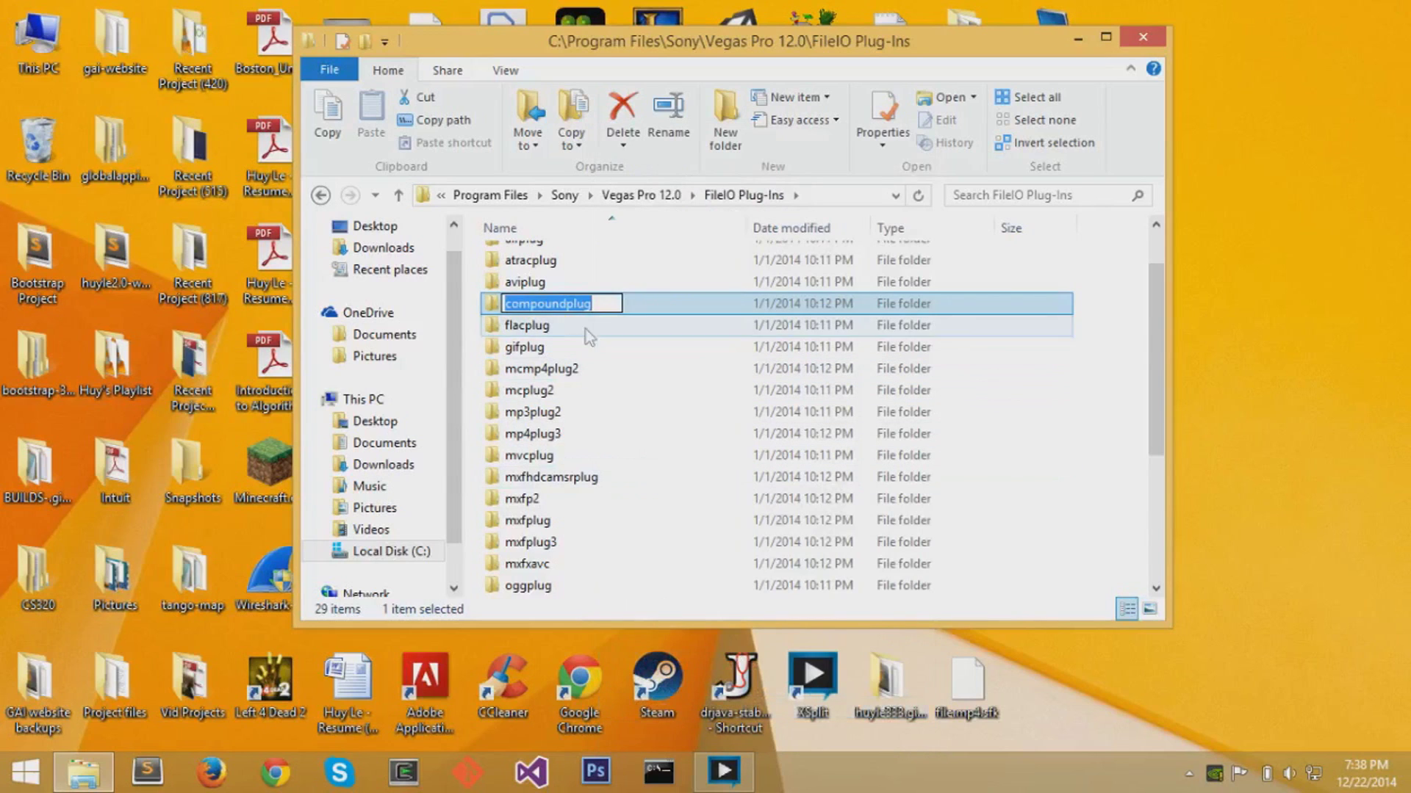
key(End)
text(g)
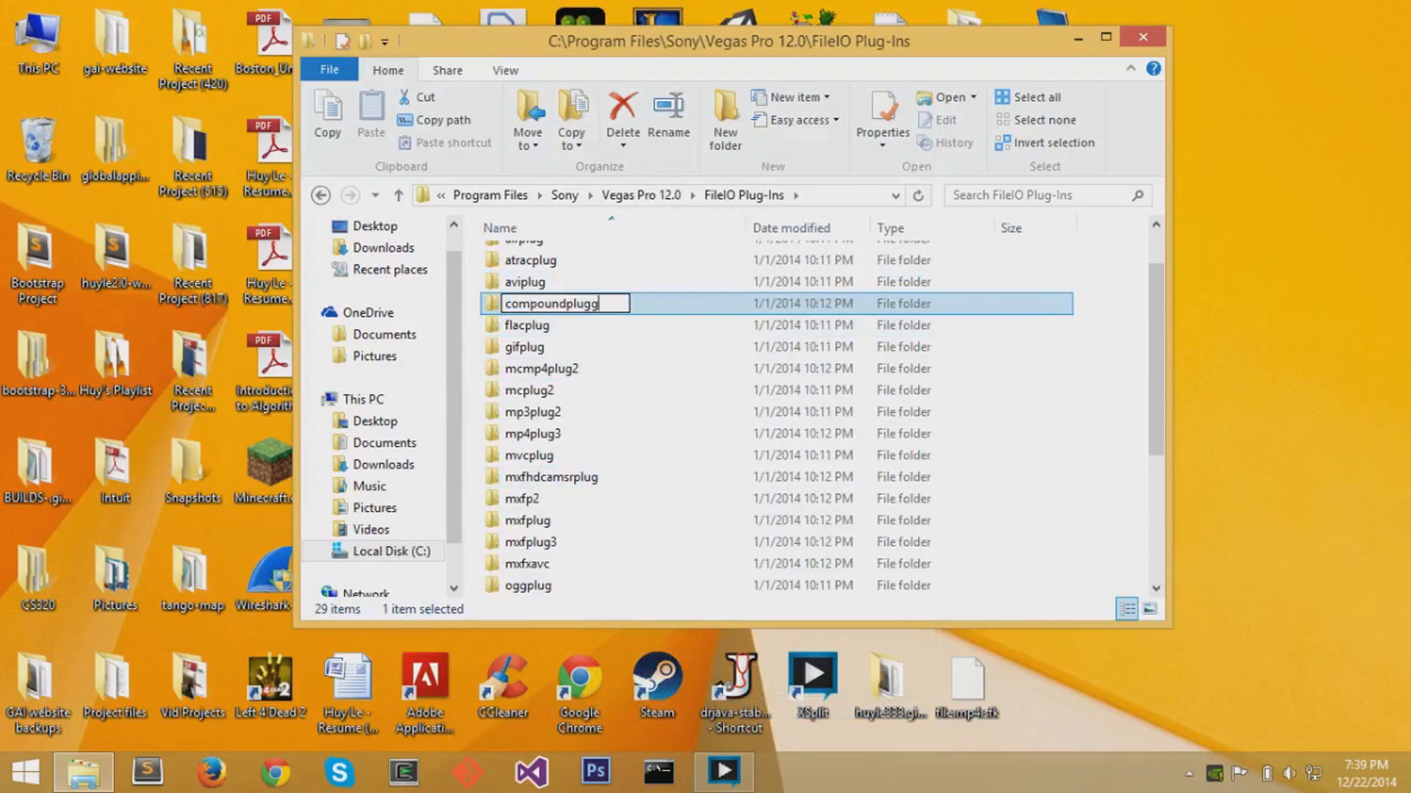
key(Return)
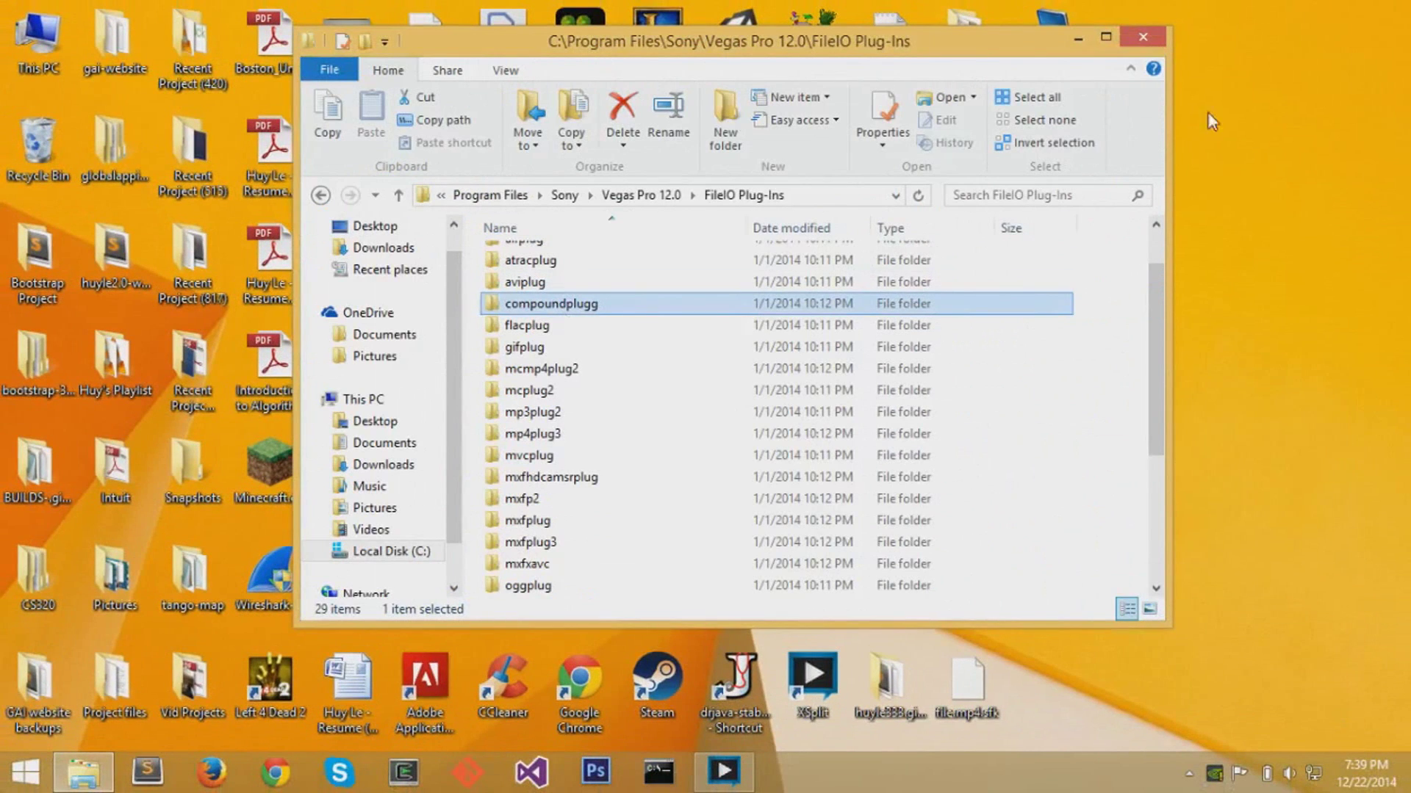
click(1152, 38)
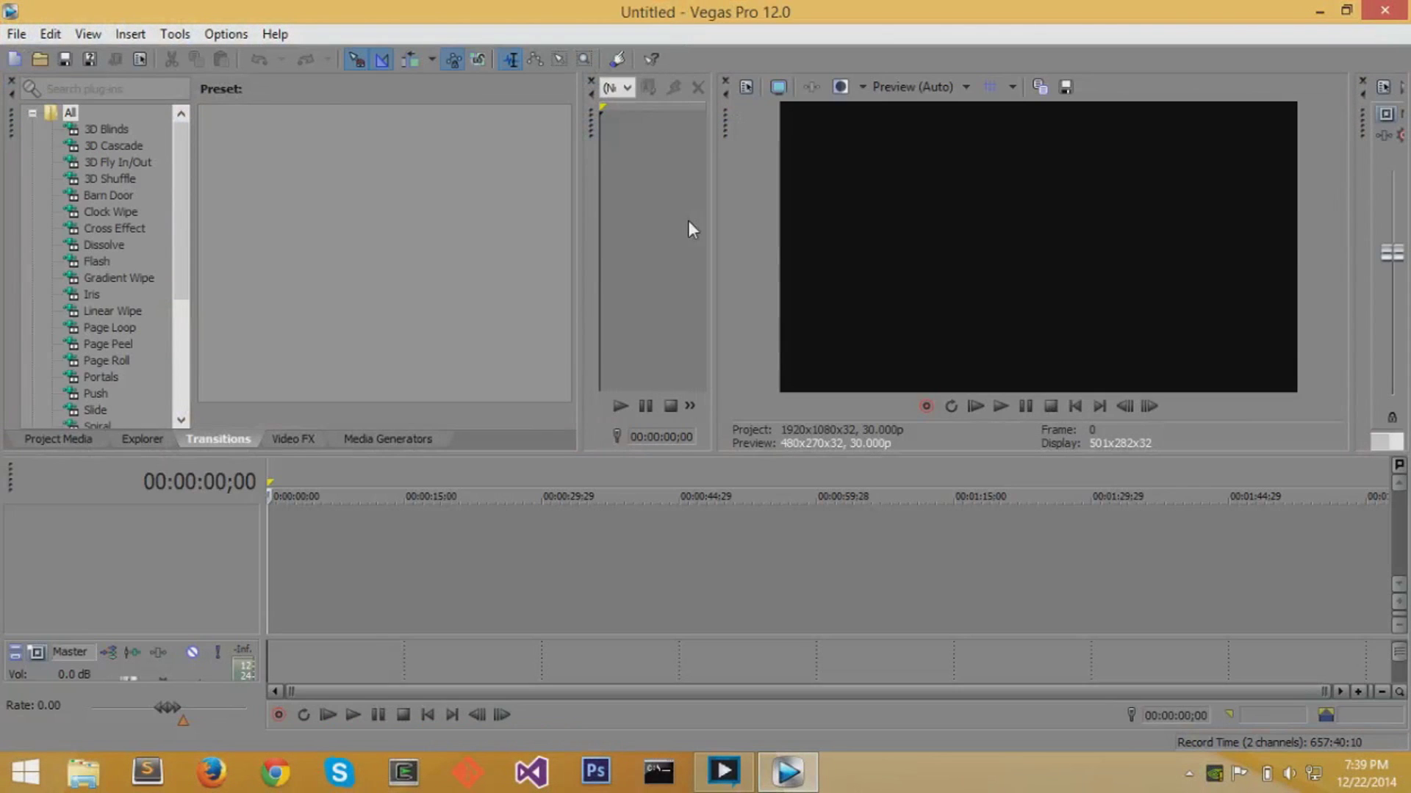
Step: Restore down the full-screen Vegas Pro window to a smaller size
click(1347, 11)
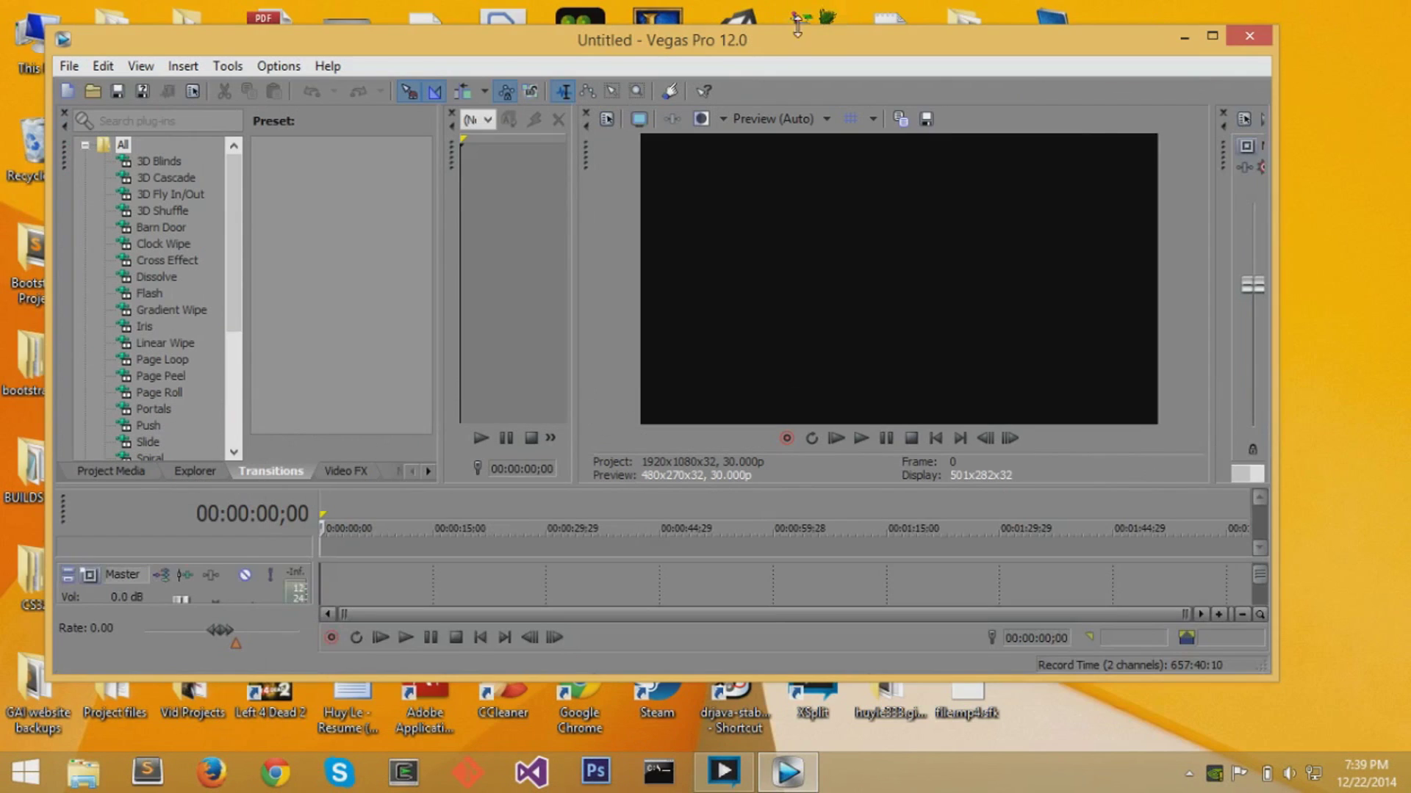
Step: Add file.mp4 from the desktop to the timeline, keeping the current project video settings
drag(774, 41, 410, 42)
click(959, 258)
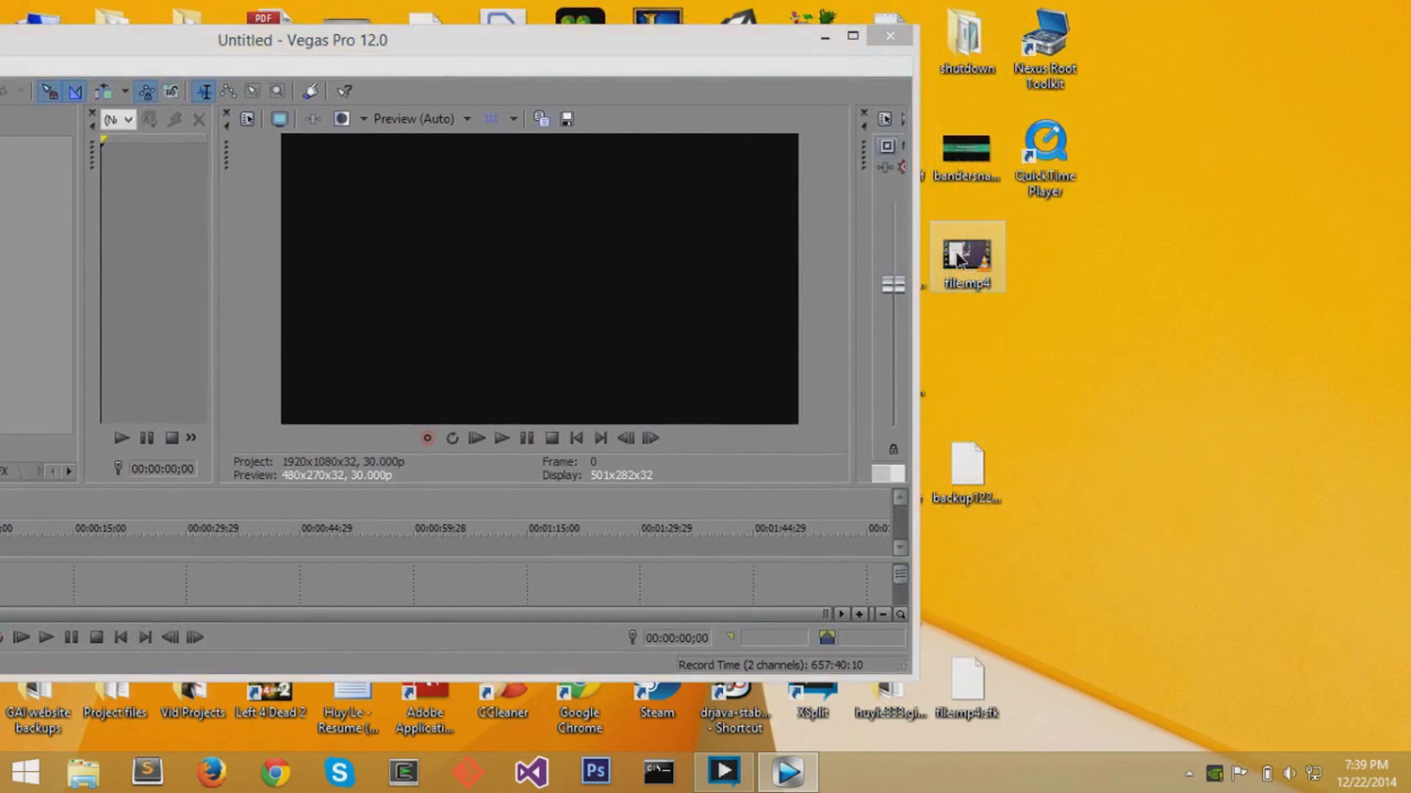
drag(958, 258, 479, 551)
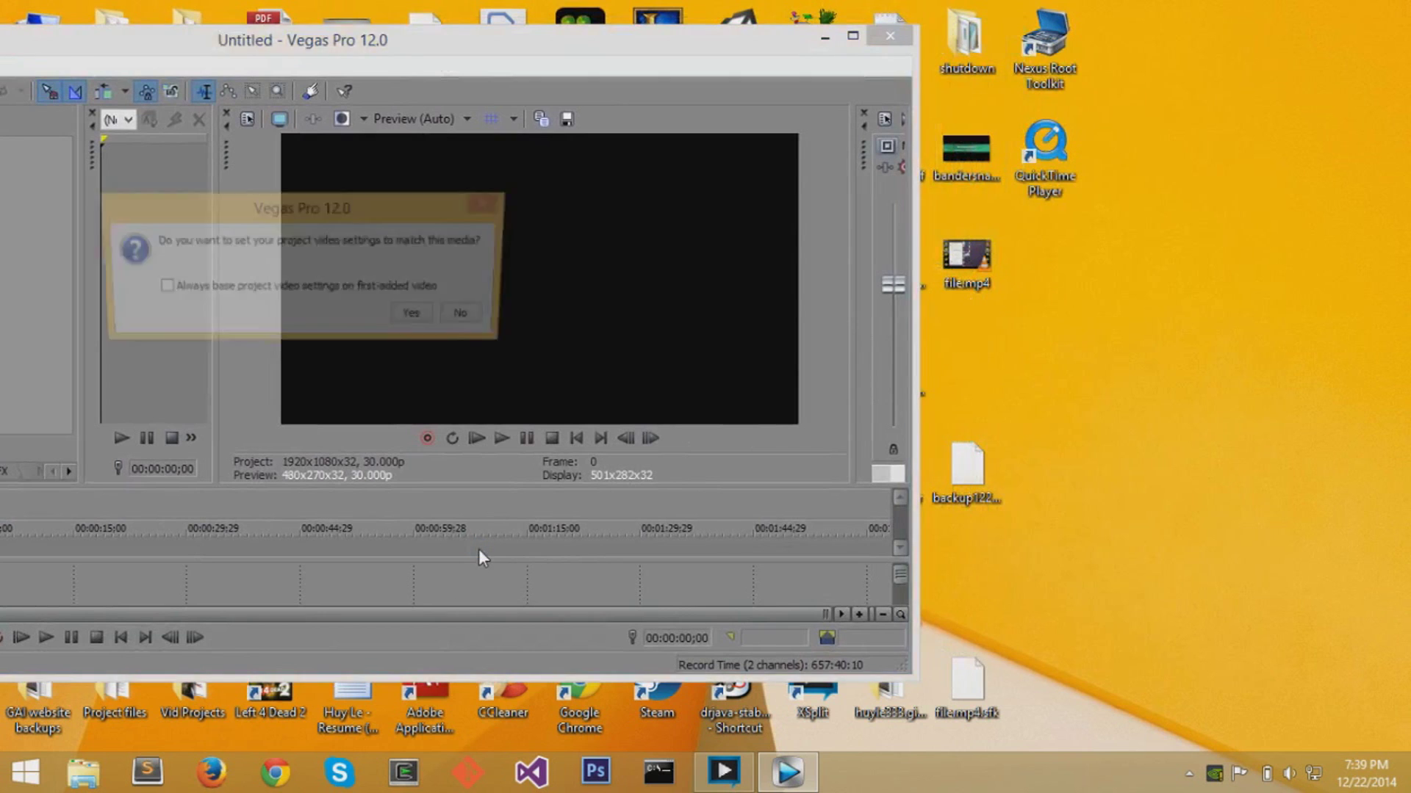
click(469, 317)
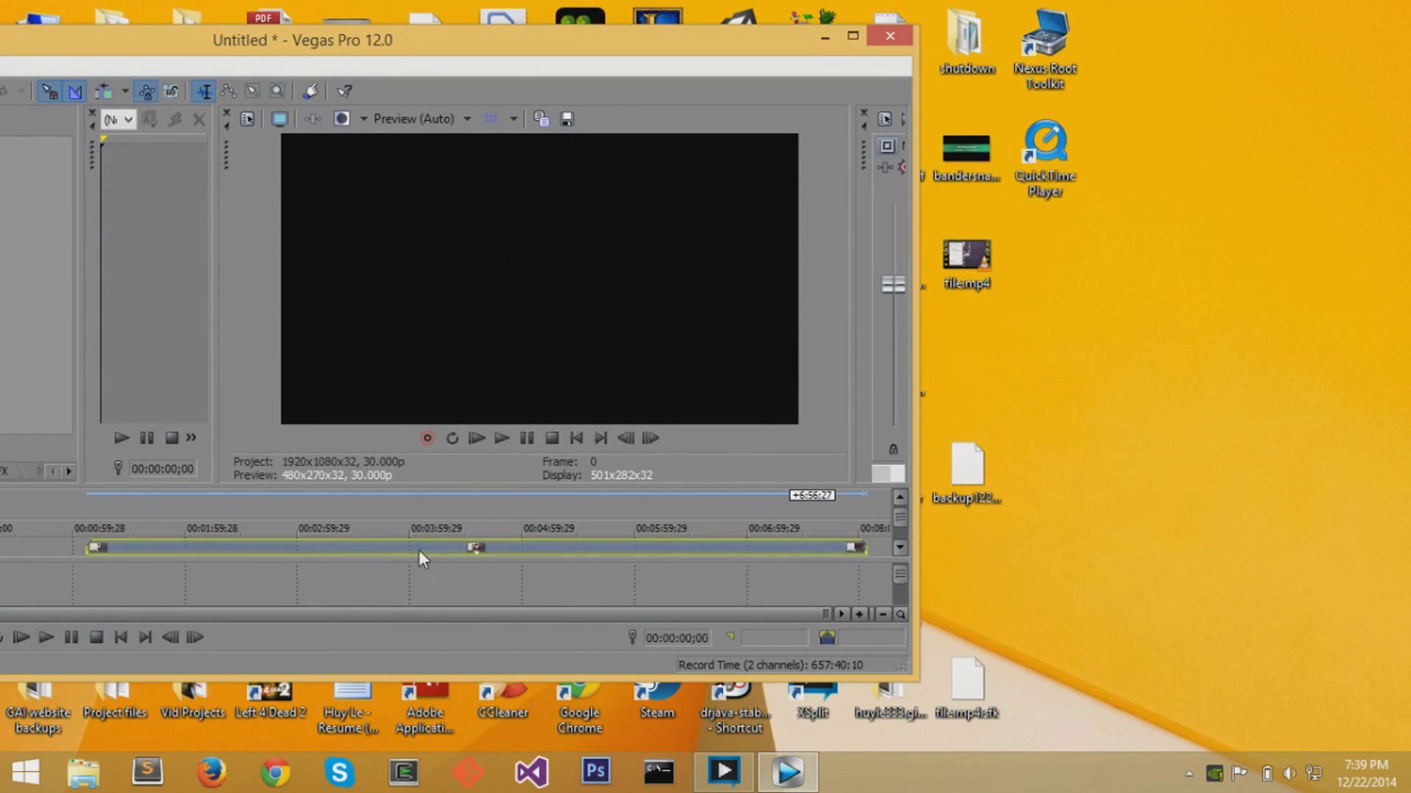
Step: Maximize Vegas, move the clip to start at 00:00:00, and place the cursor at 00:00:22;08
click(419, 549)
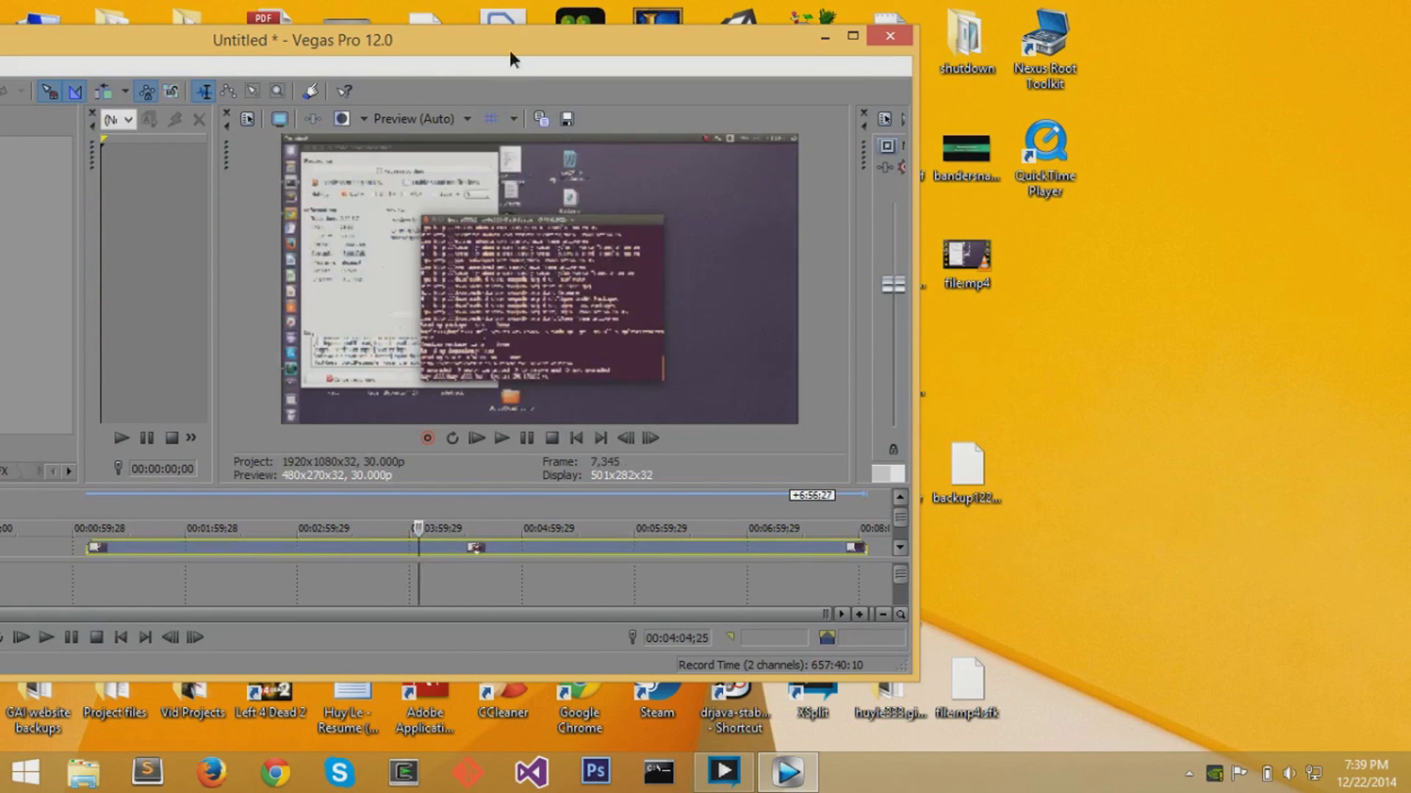
double_click(511, 51)
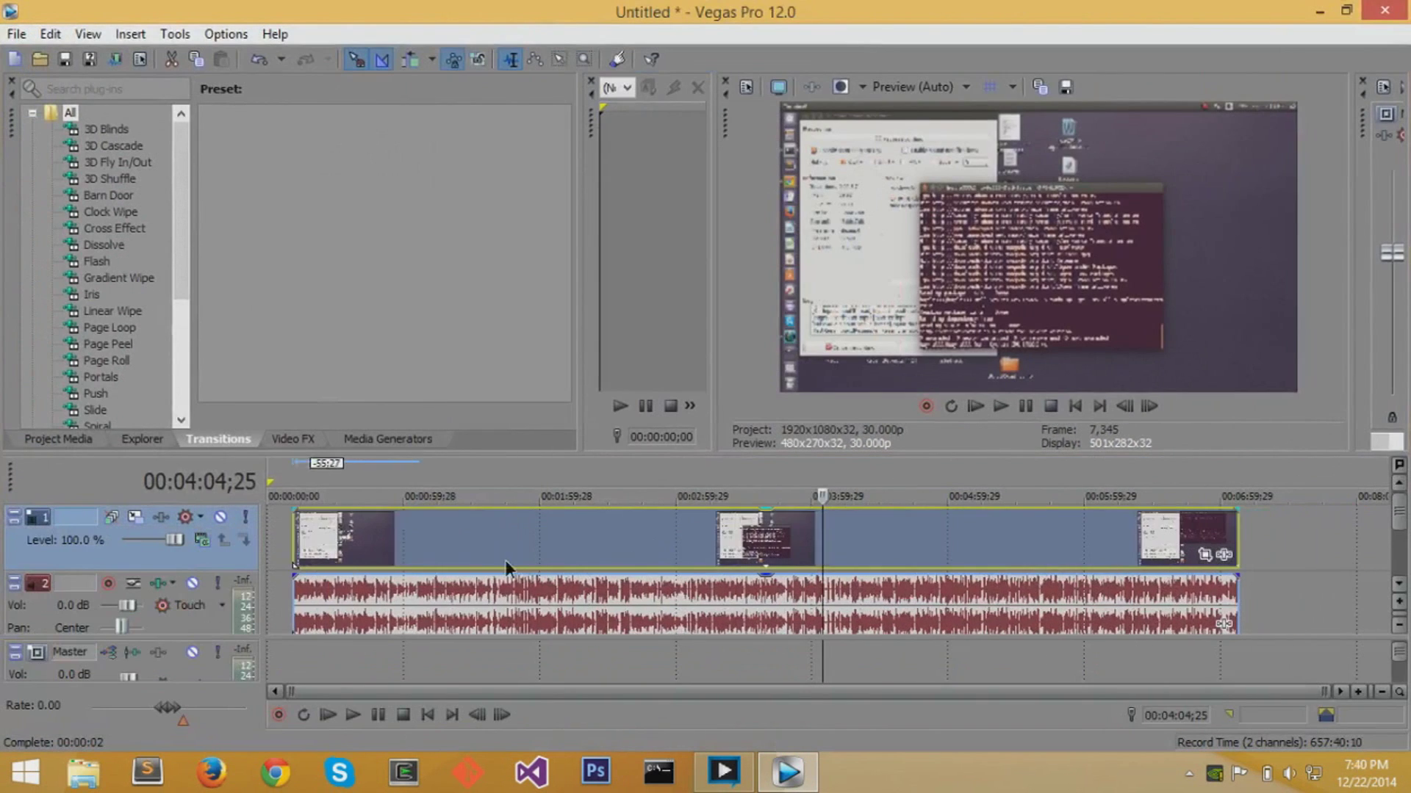
drag(505, 560, 332, 535)
click(318, 537)
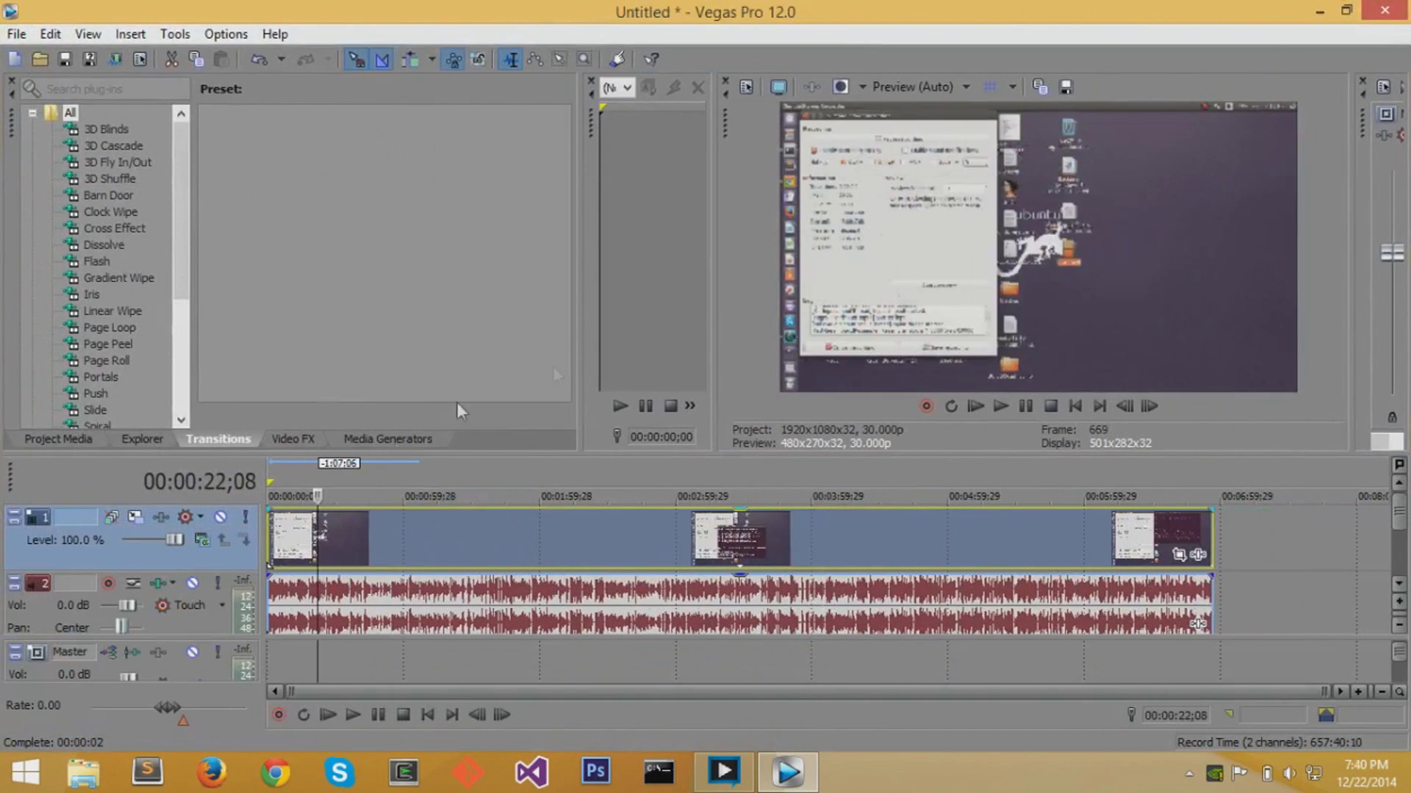